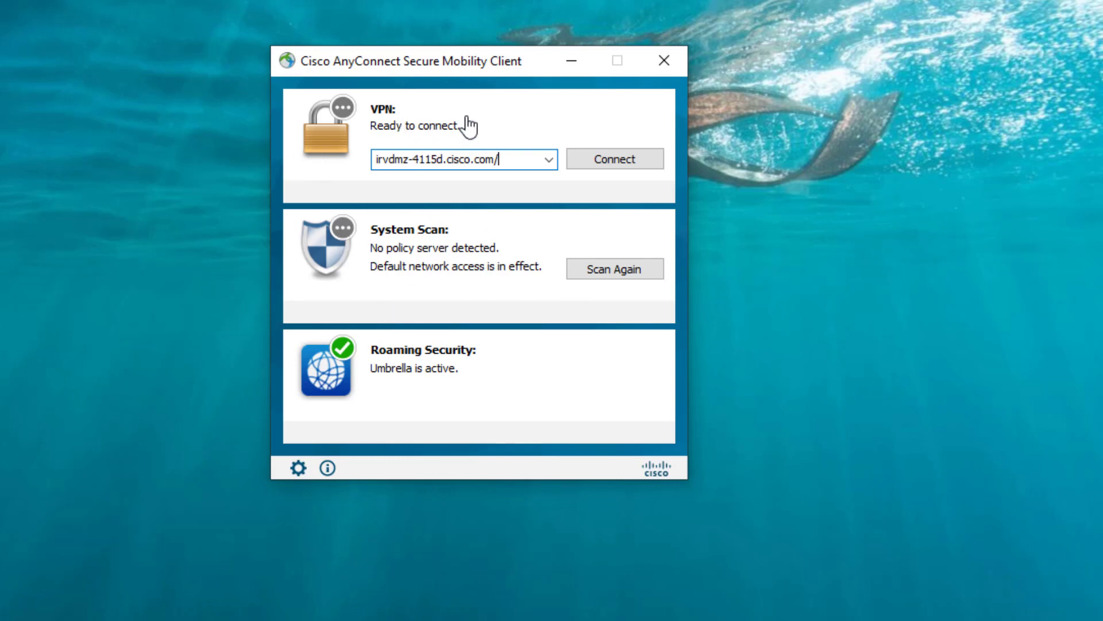
Check the client version, then change the server address to irvdmz-4115d.cisco.com/okta
{"action": "left_click", "coordinate": [327, 468]}
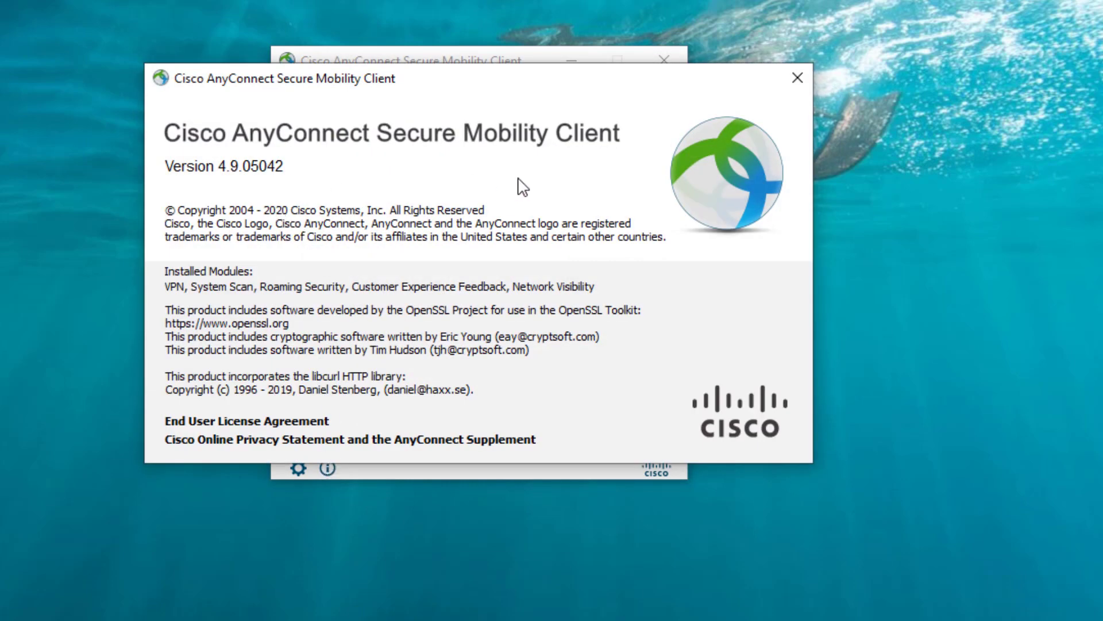
{"action": "left_click", "coordinate": [796, 78]}
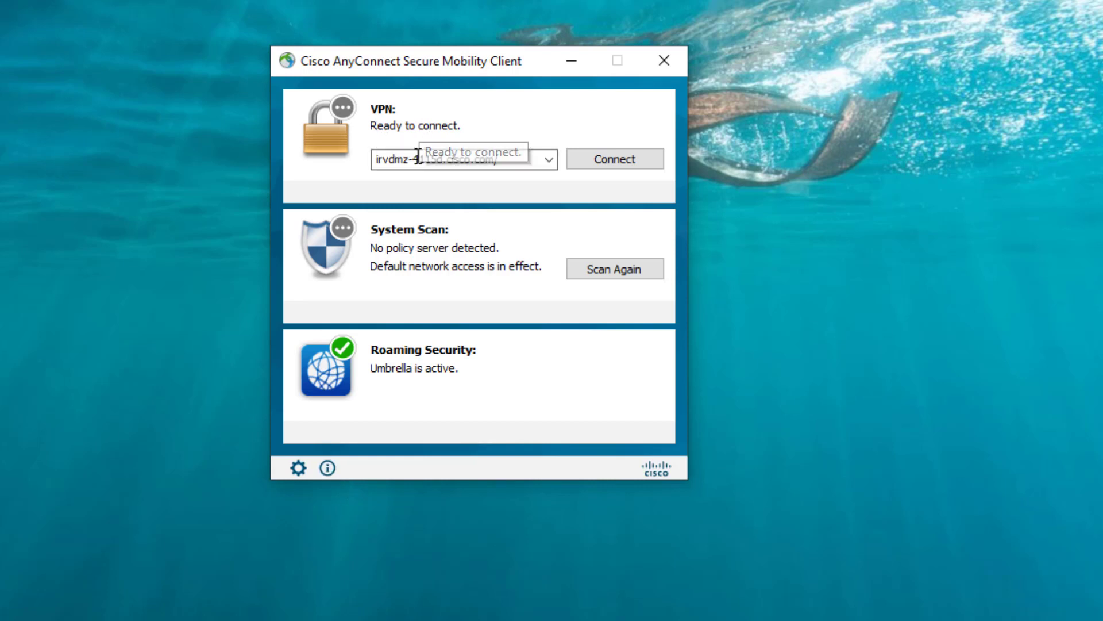
{"action": "left_click", "coordinate": [509, 162]}
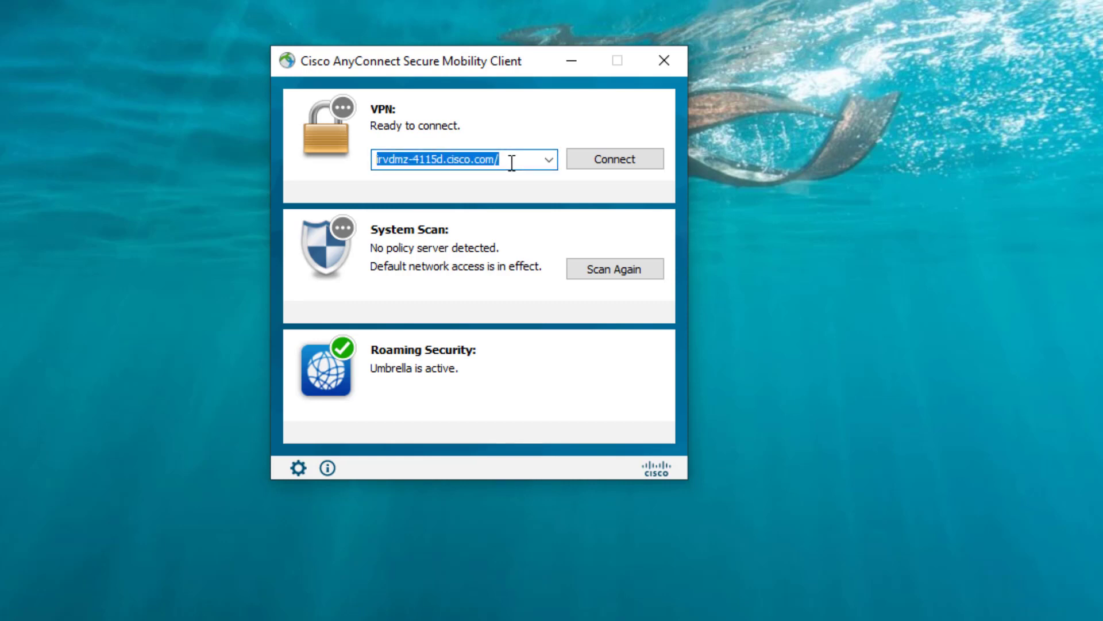
{"action": "left_click", "coordinate": [514, 163]}
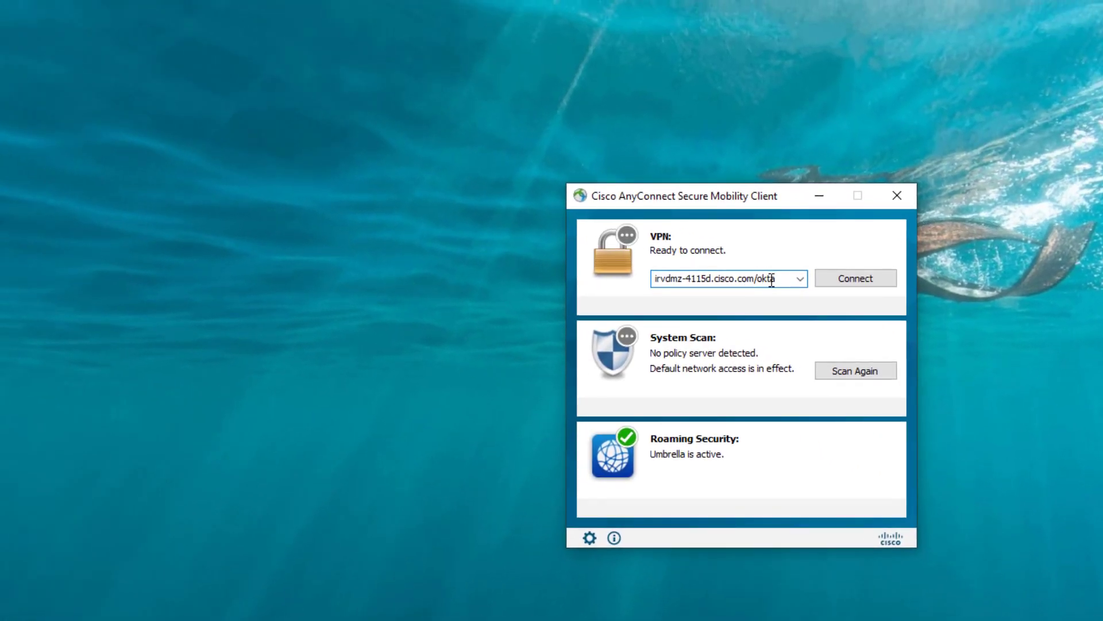
Connect to the okta address and sign in on the Okta page with the account password
{"action": "left_click", "coordinate": [863, 277]}
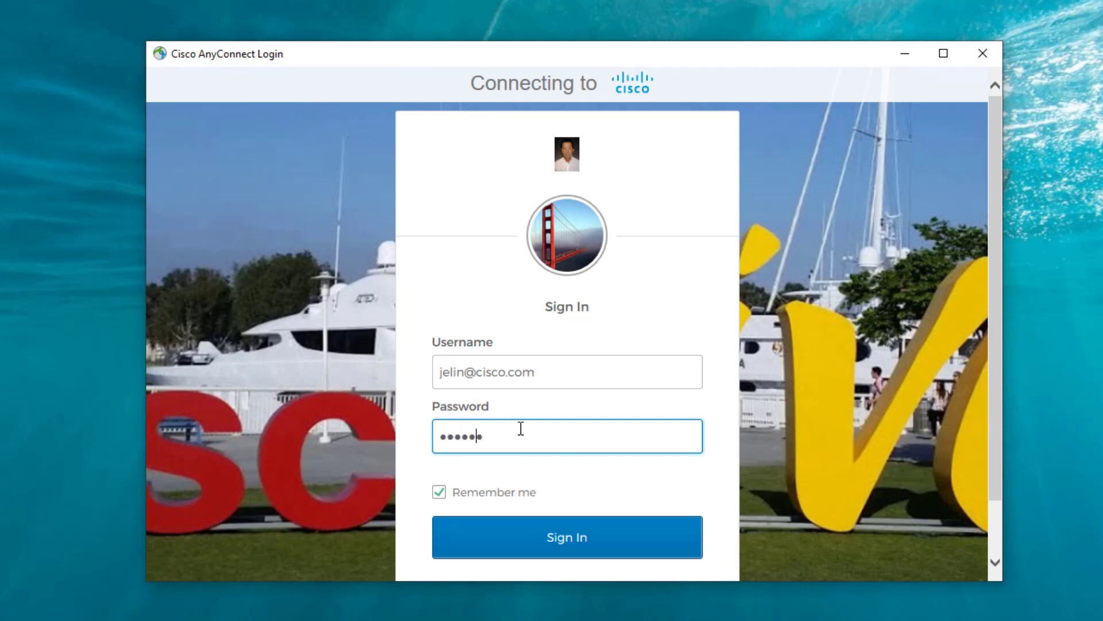
{"action": "type", "text": "••••••"}
{"action": "key", "text": "Return"}
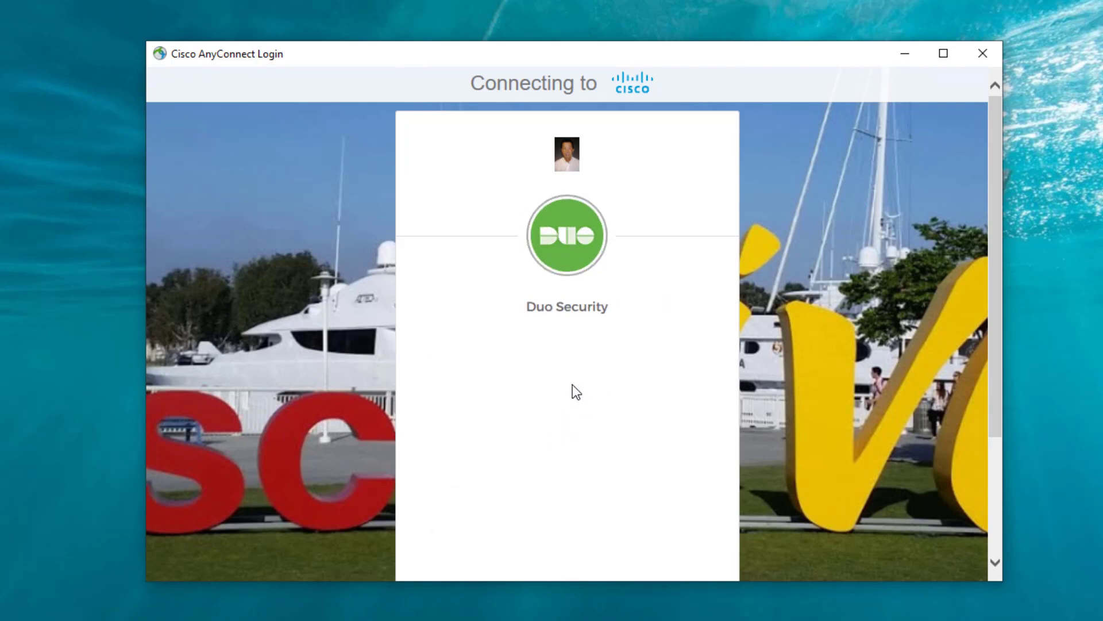
Enlarge the login window and send a Duo push to approve the VPN connection
{"action": "left_click_drag", "start_coordinate": [323, 585], "coordinate": [320, 619]}
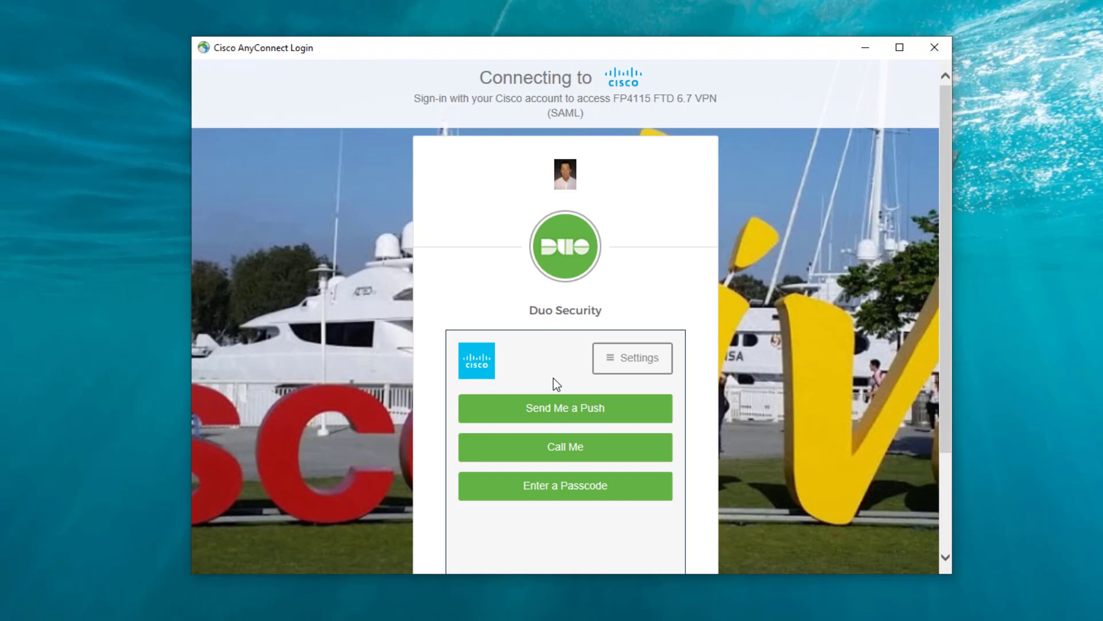
{"action": "left_click", "coordinate": [563, 408]}
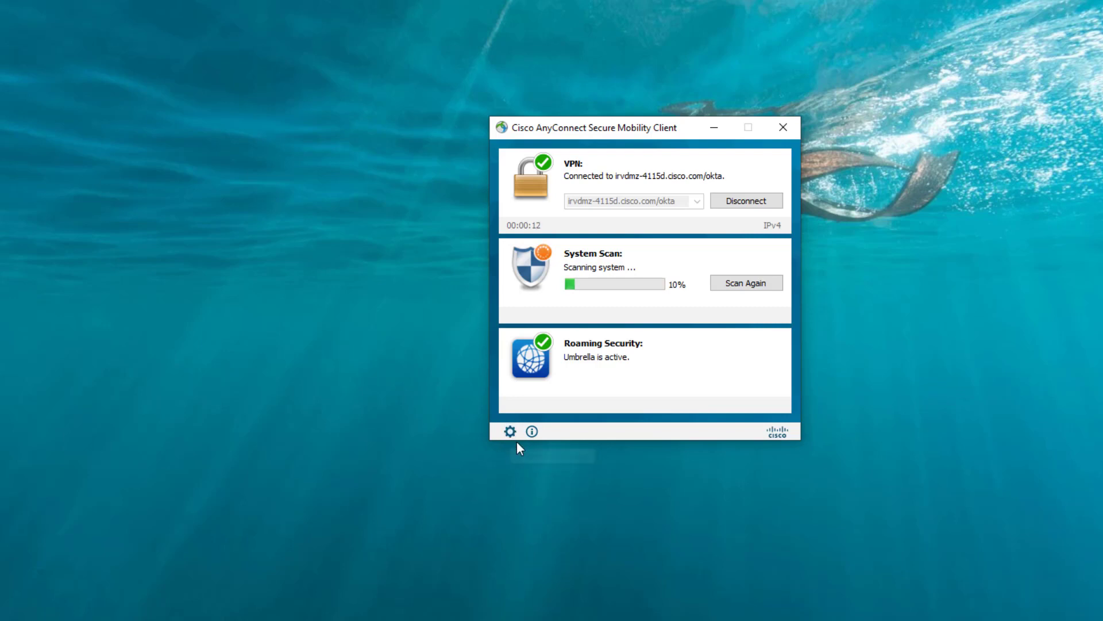
{"action": "left_click", "coordinate": [509, 432]}
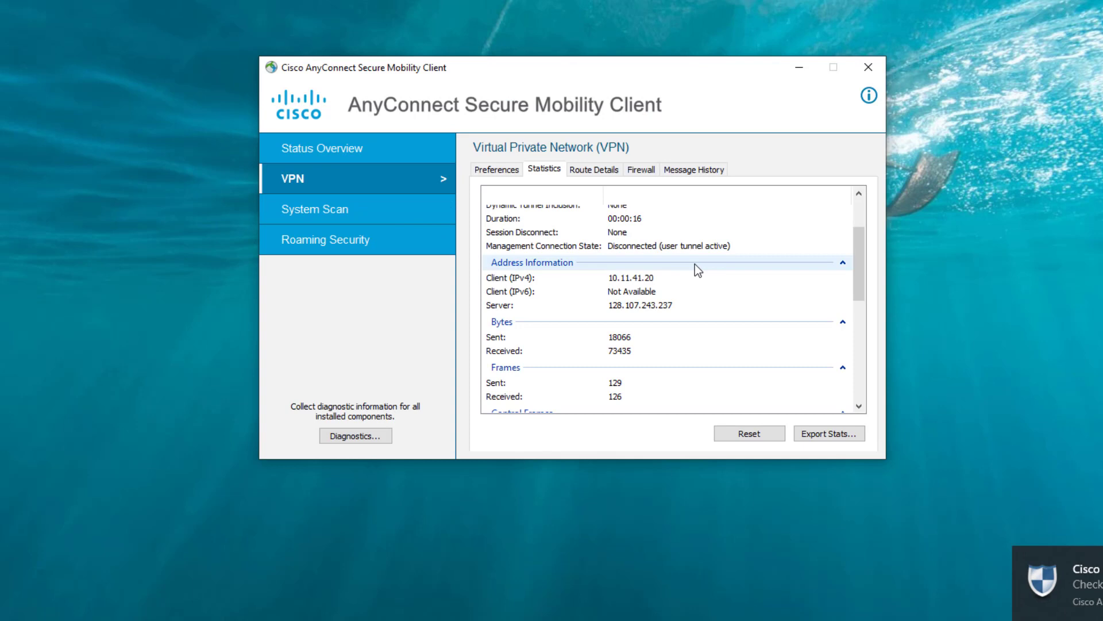
{"action": "scroll", "coordinate": [694, 260], "scroll_direction": "up", "scroll_amount": 2}
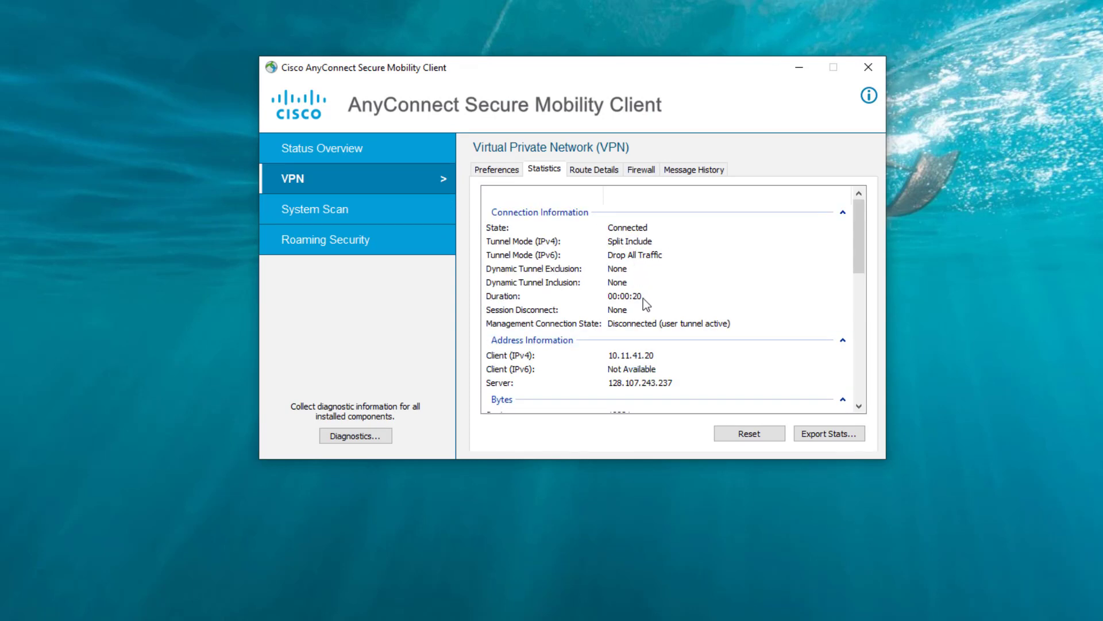
{"action": "scroll", "coordinate": [640, 301], "scroll_direction": "down", "scroll_amount": 1}
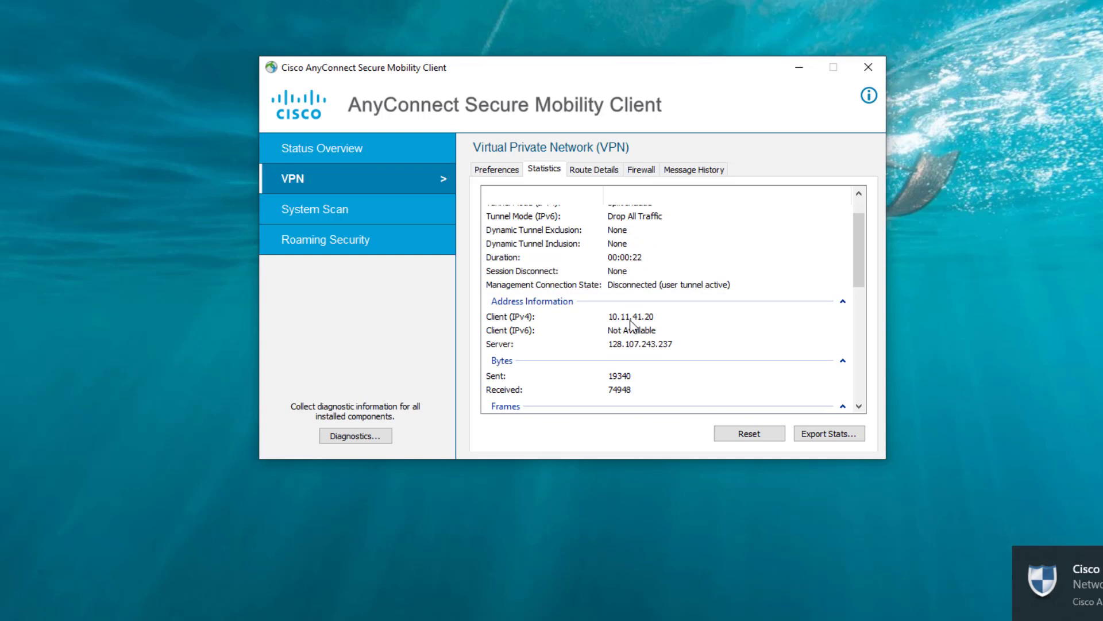
{"action": "scroll", "coordinate": [669, 319], "scroll_direction": "down", "scroll_amount": 2}
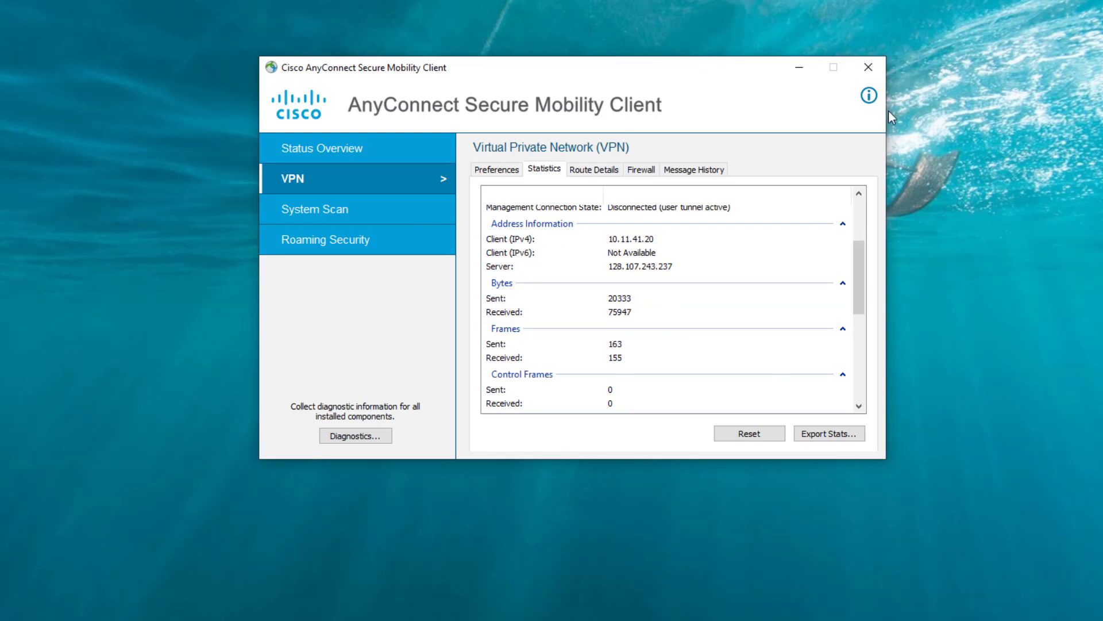
Close the statistics window and go to Analysis > Users > Active Sessions to see the 10.11.41.20 session
{"action": "left_click", "coordinate": [869, 68]}
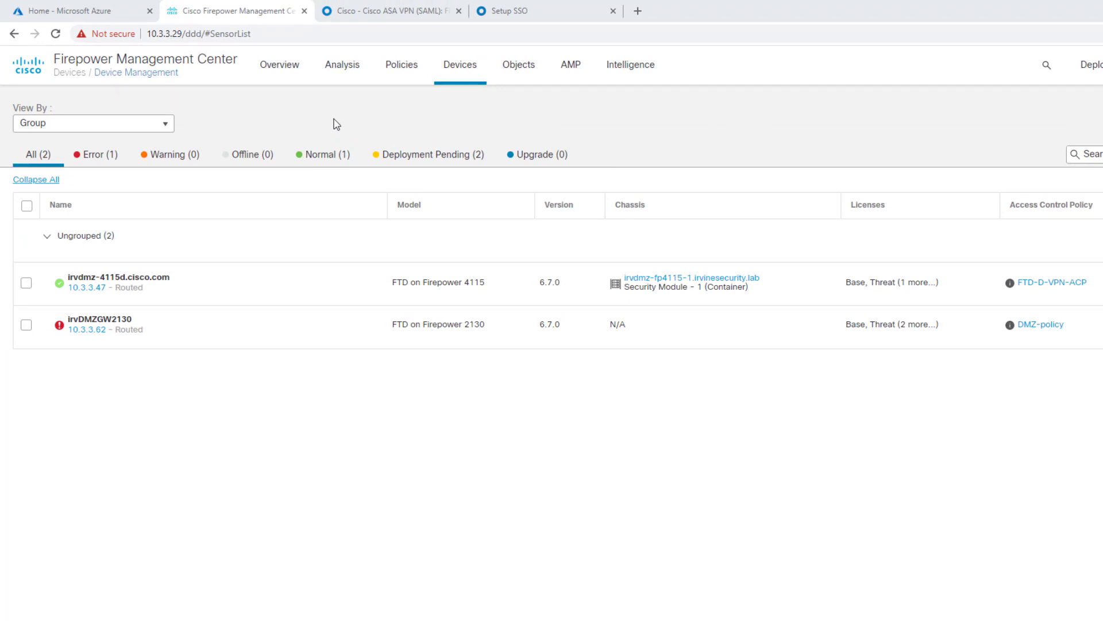
{"action": "left_click", "coordinate": [339, 65]}
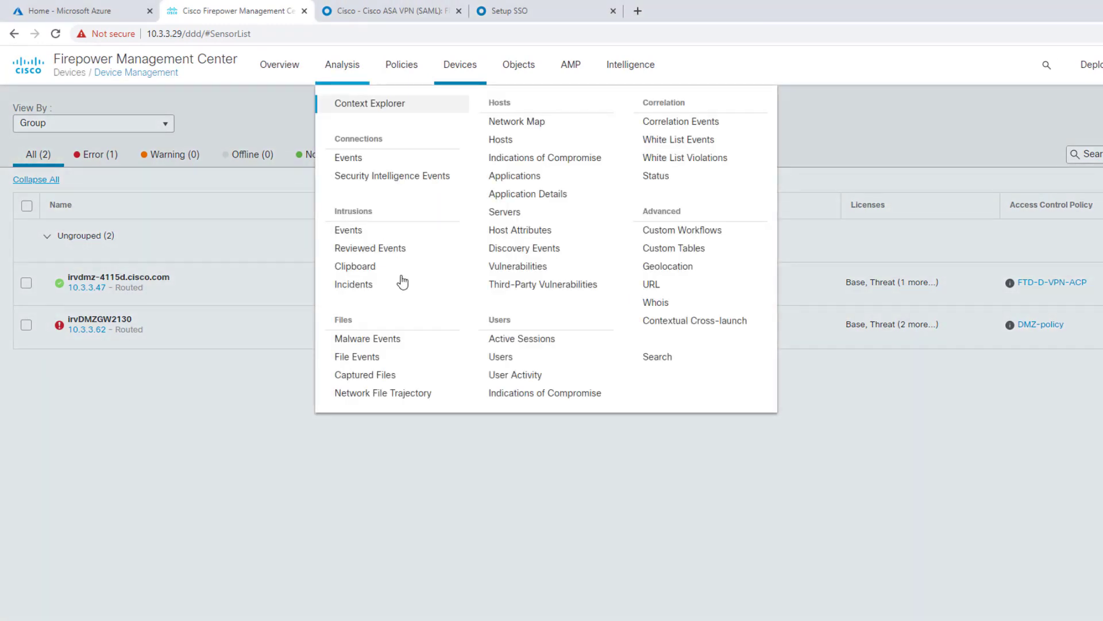
{"action": "left_click", "coordinate": [521, 343]}
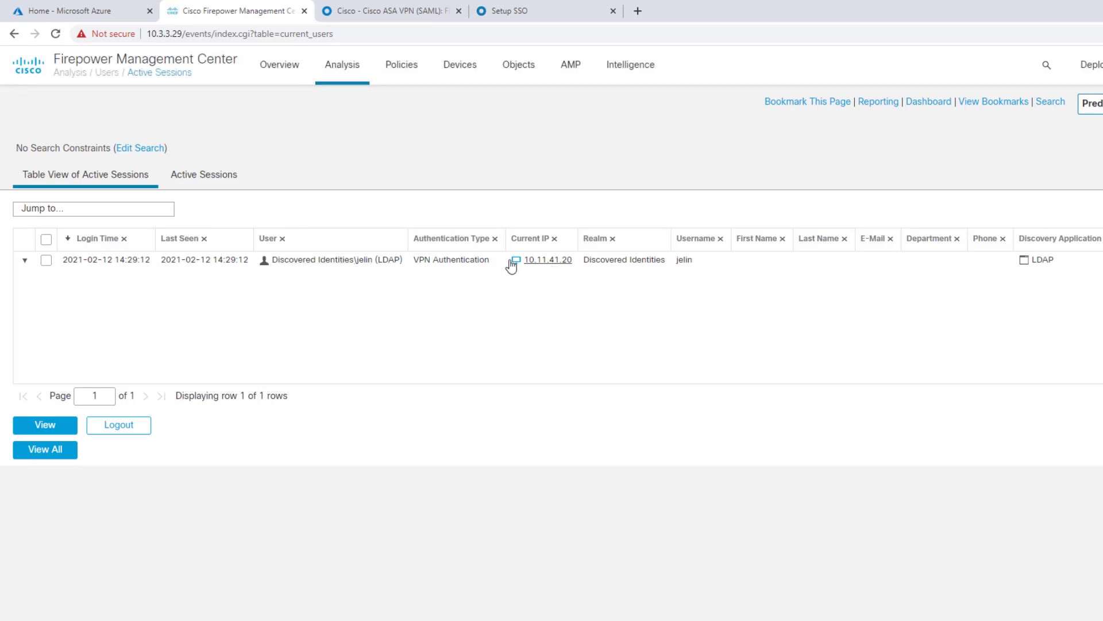
Go to Devices > Remote Access and edit the 4115vpn policy's okta connection profile
{"action": "left_click", "coordinate": [459, 72]}
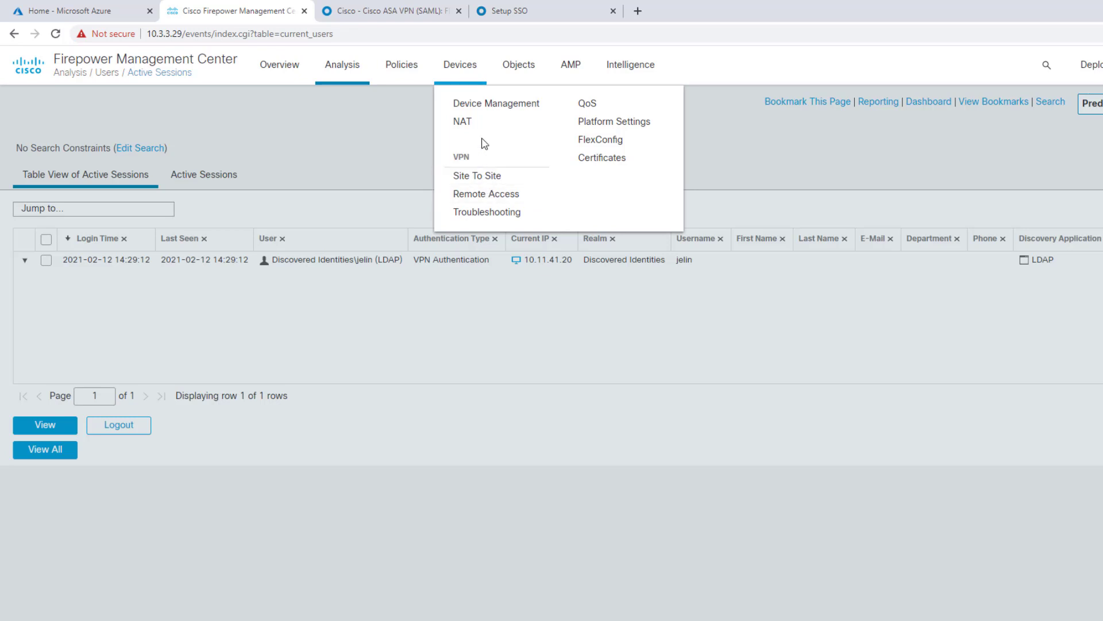
{"action": "left_click", "coordinate": [476, 195]}
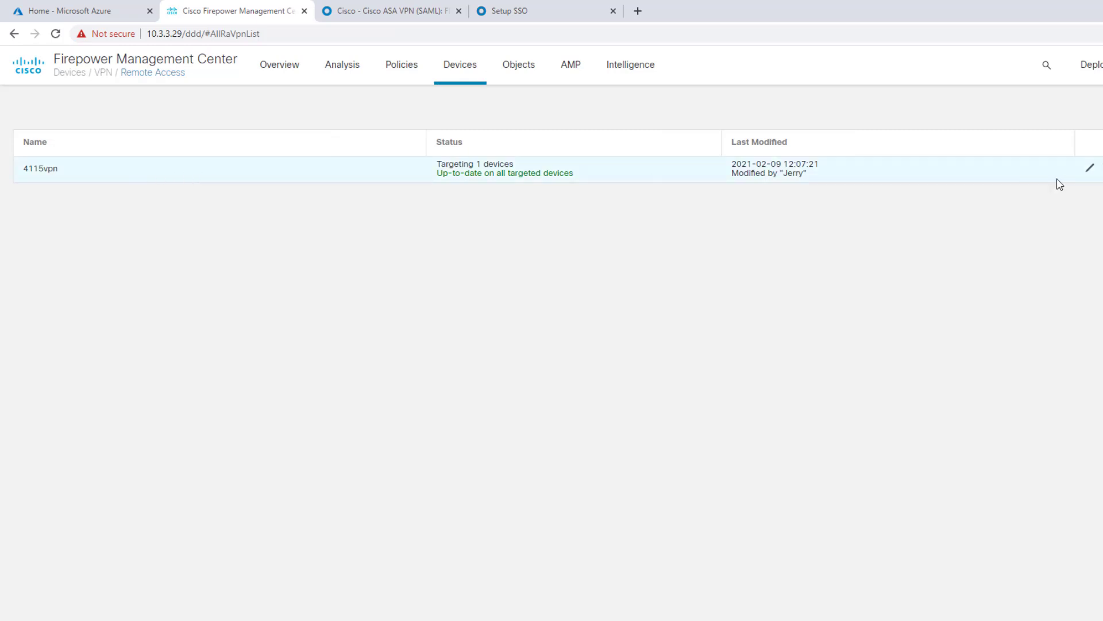
{"action": "left_click", "coordinate": [1090, 171]}
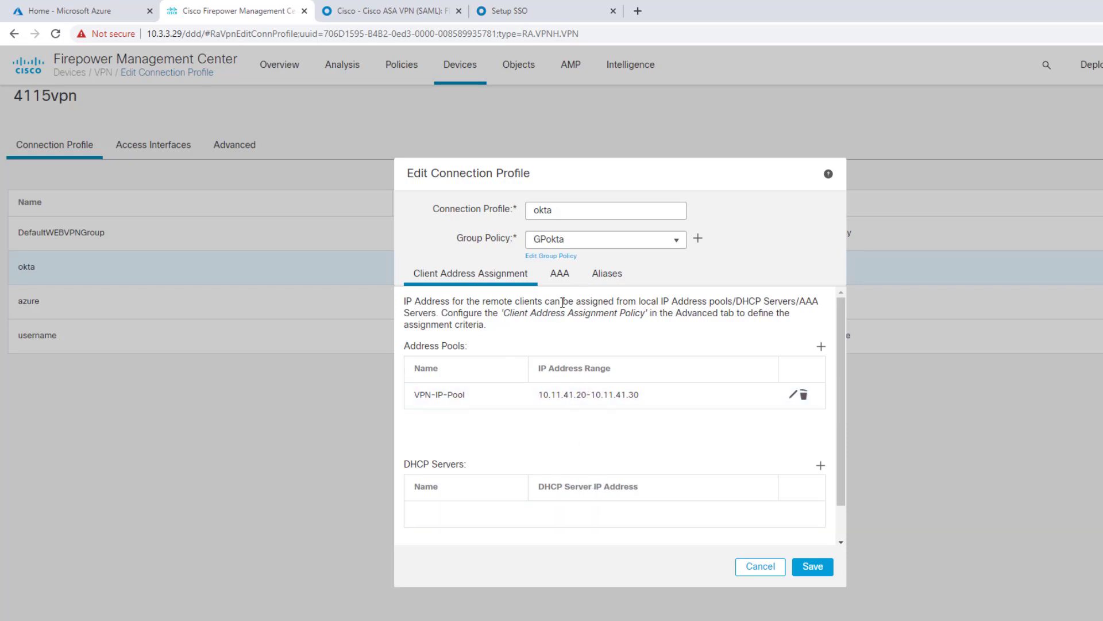
Verify the okta profile keeps SAML with OktaSSO, then view its okta and 4115-Okta aliases
{"action": "left_click", "coordinate": [555, 278]}
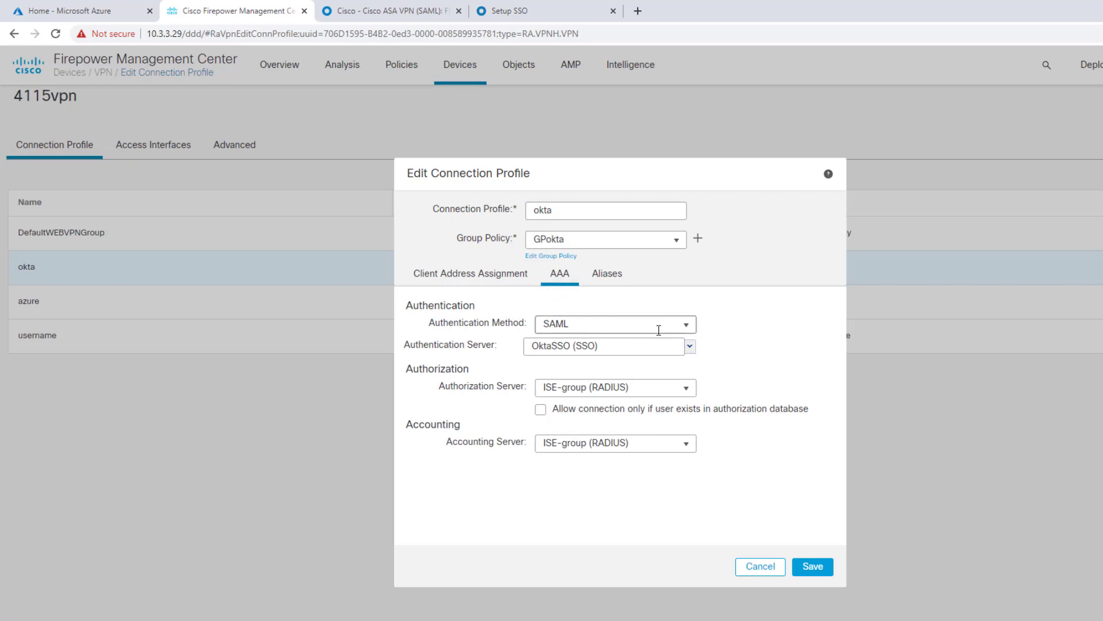
{"action": "left_click", "coordinate": [692, 329]}
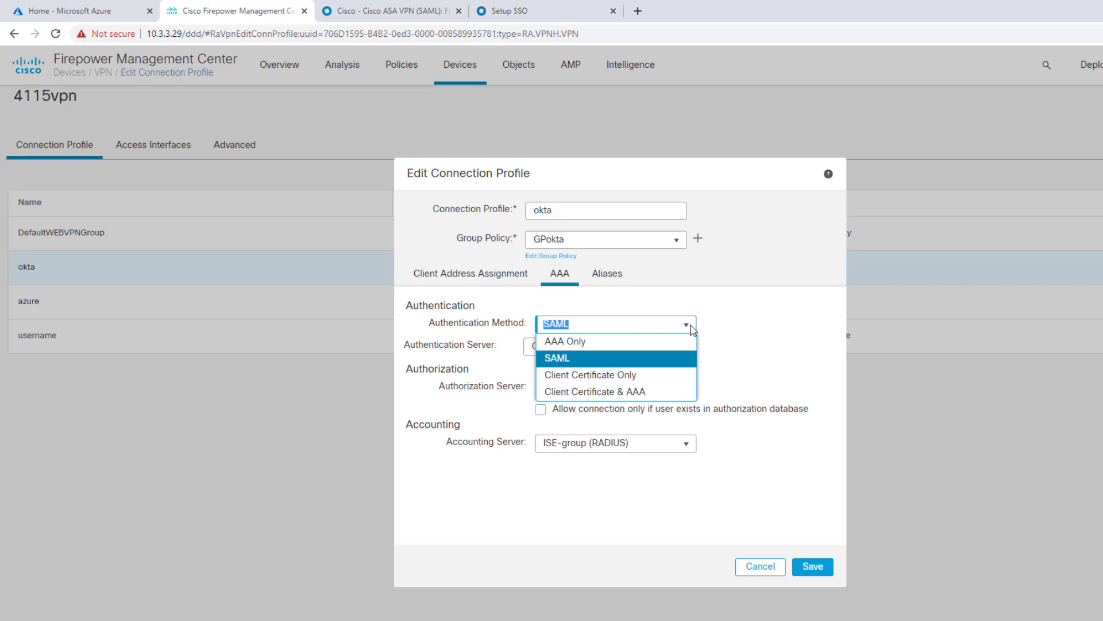
{"action": "left_click", "coordinate": [762, 311]}
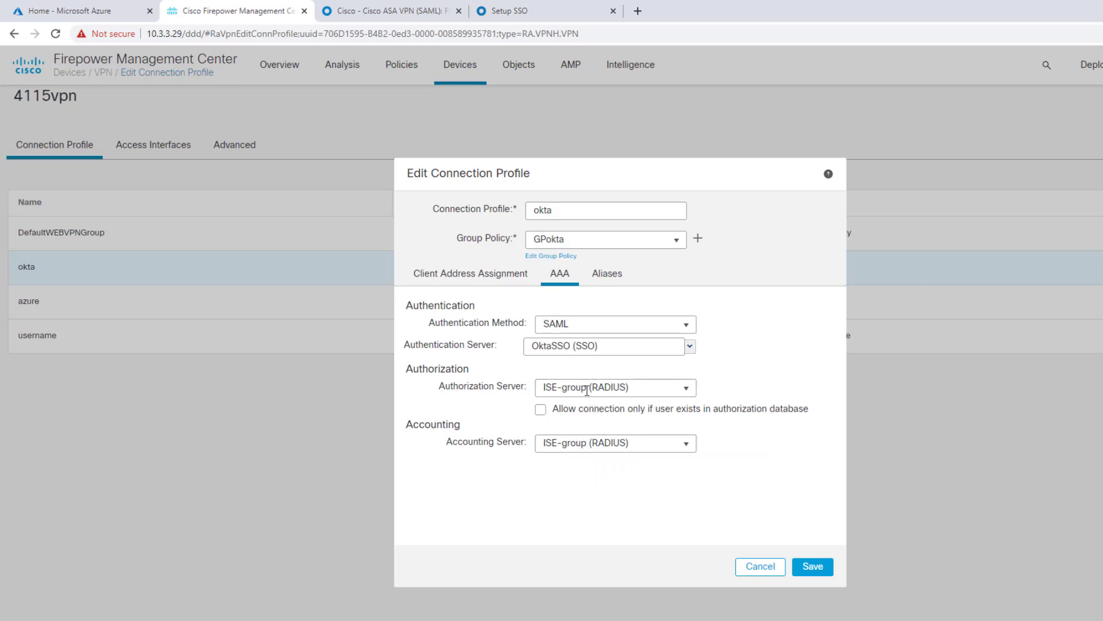
{"action": "left_click", "coordinate": [606, 278]}
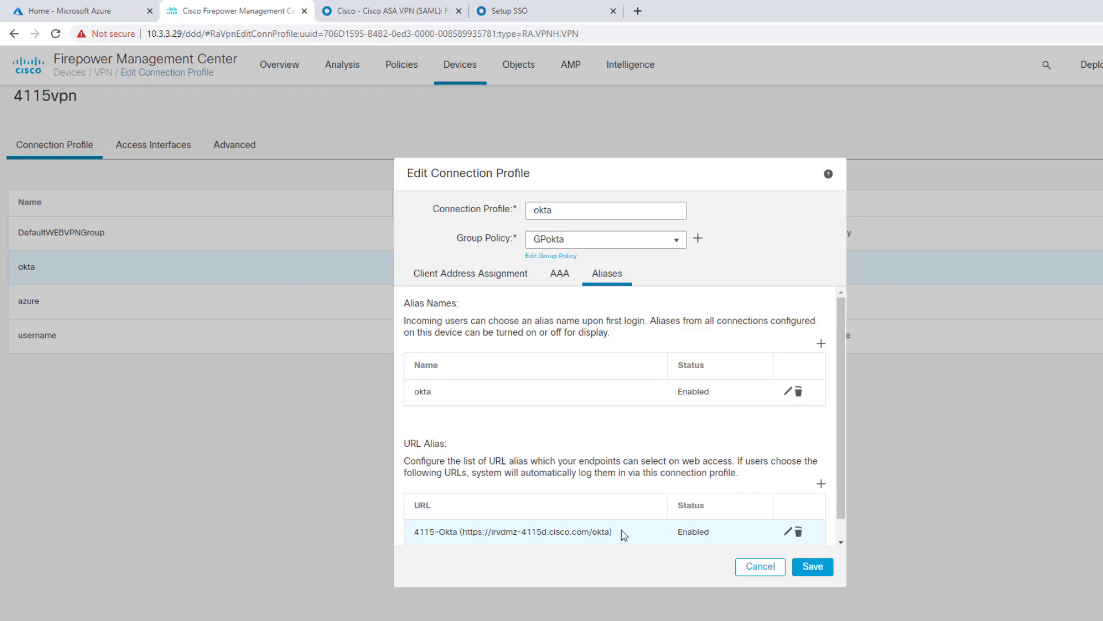
Open GPokta and review its address pools, banner, DNS/WINS servers and split tunneling
{"action": "left_click", "coordinate": [548, 256]}
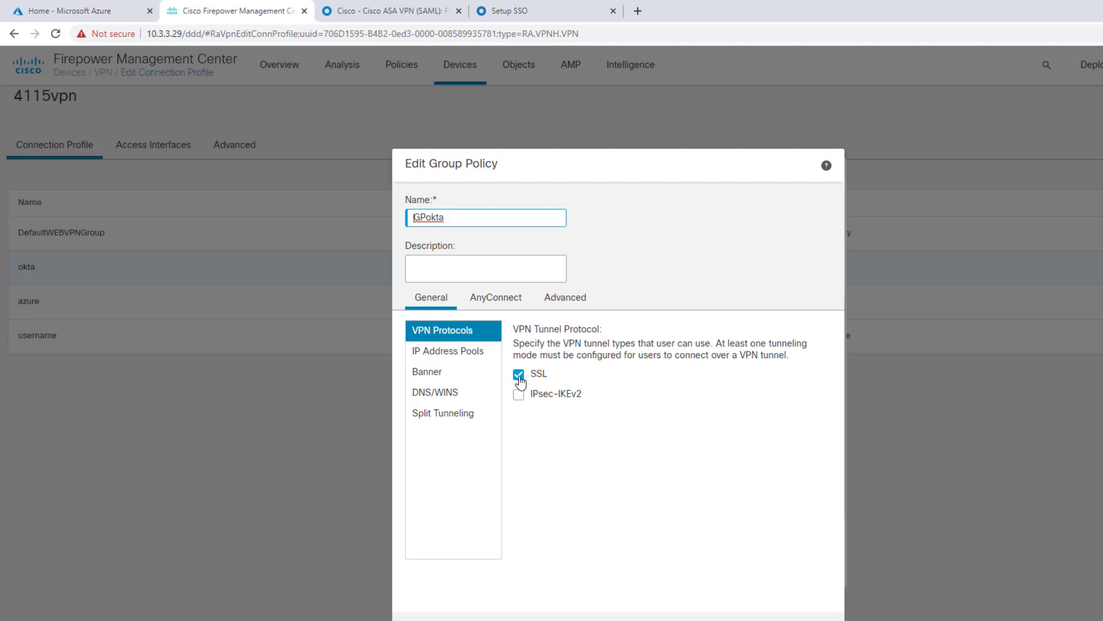
{"action": "left_click", "coordinate": [466, 356]}
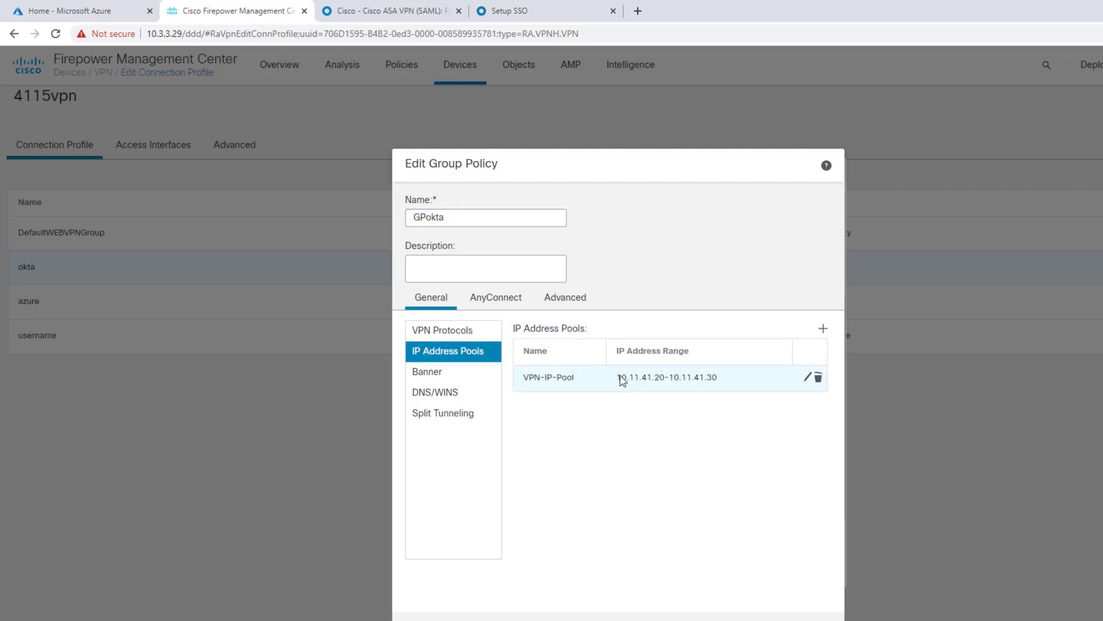
{"action": "left_click", "coordinate": [454, 375]}
{"action": "left_click", "coordinate": [457, 394]}
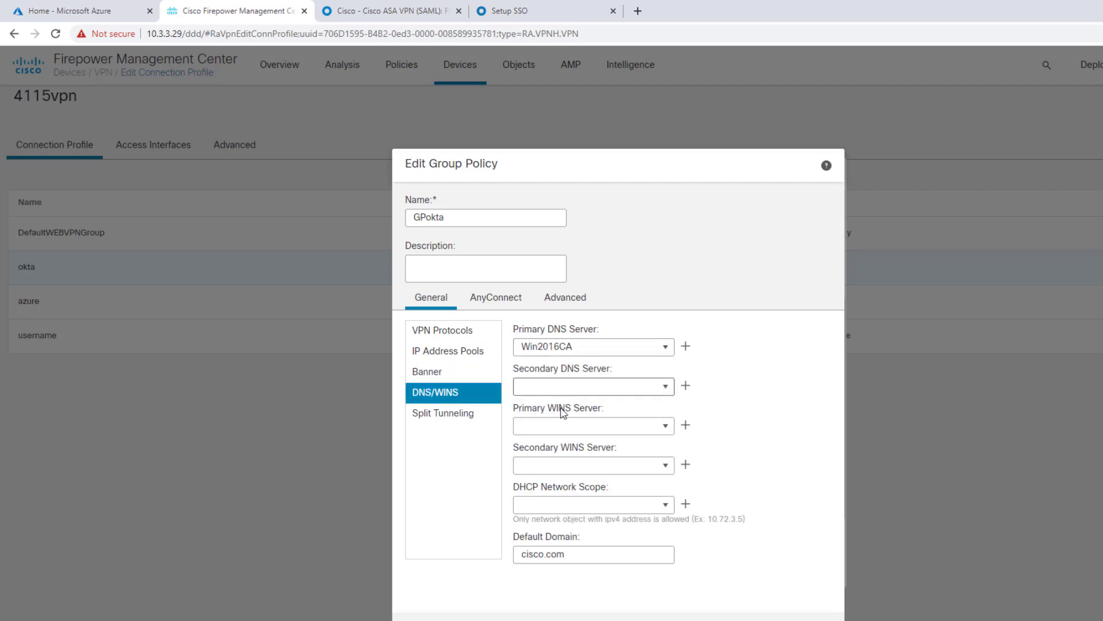
{"action": "left_click", "coordinate": [455, 415]}
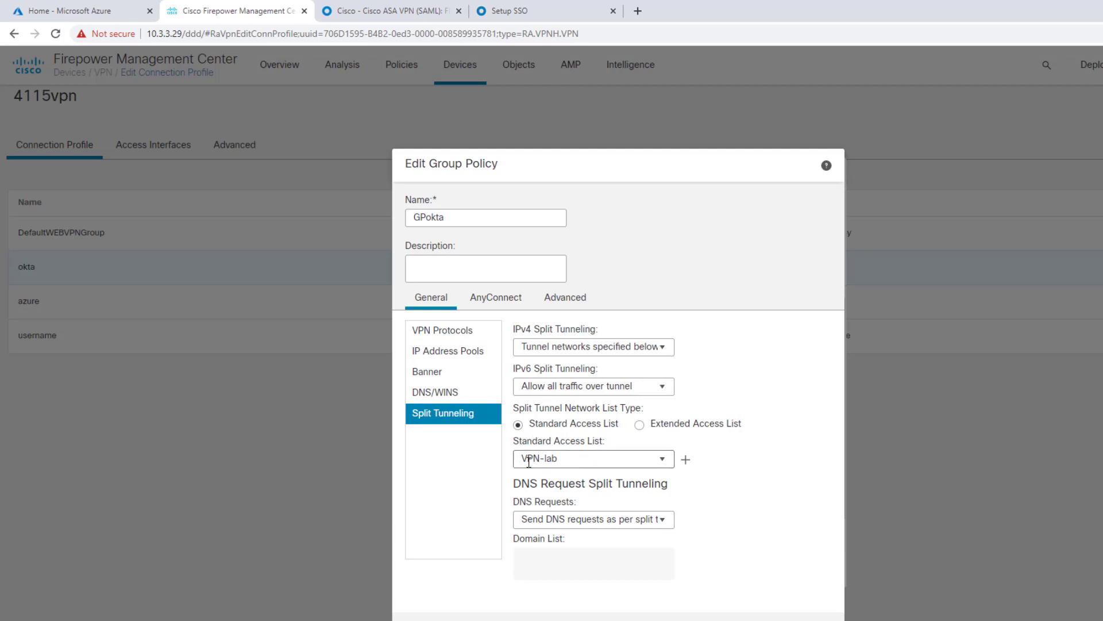
Review GPokta's AnyConnect profile, management profile, client modules, SSL and connection settings, then close unchanged
{"action": "left_click", "coordinate": [496, 298]}
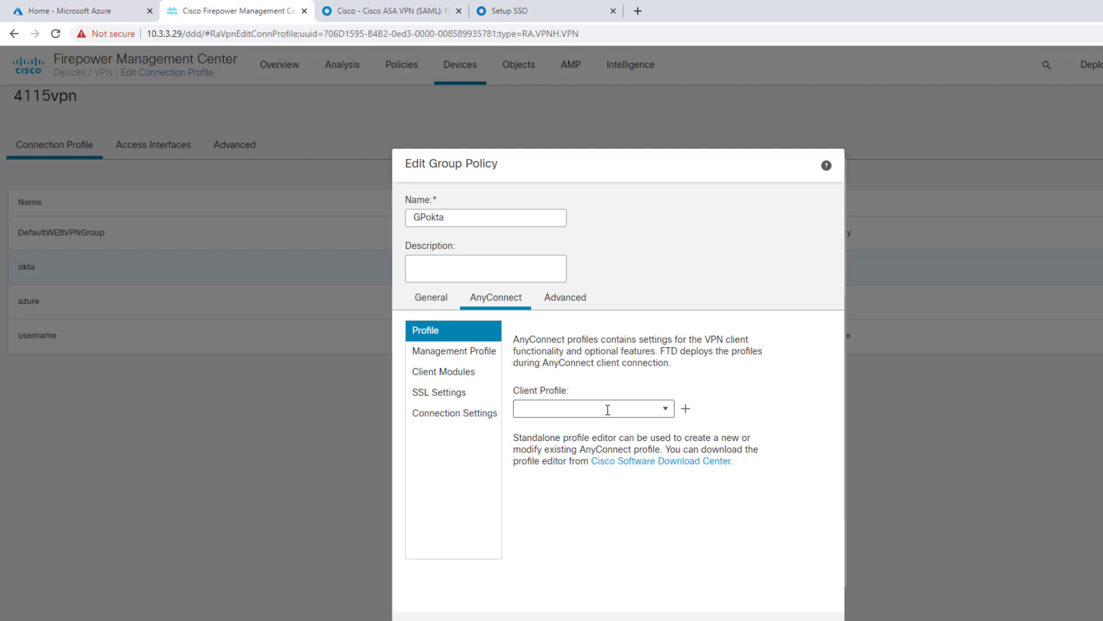
{"action": "left_click", "coordinate": [450, 355]}
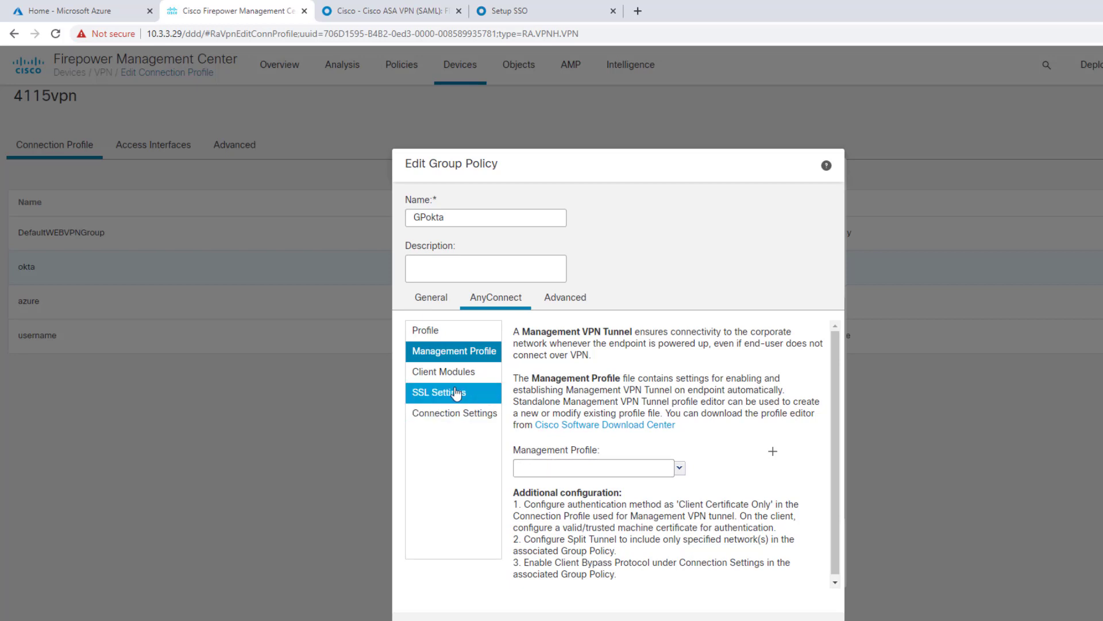
{"action": "left_click", "coordinate": [445, 372]}
{"action": "left_click", "coordinate": [450, 397]}
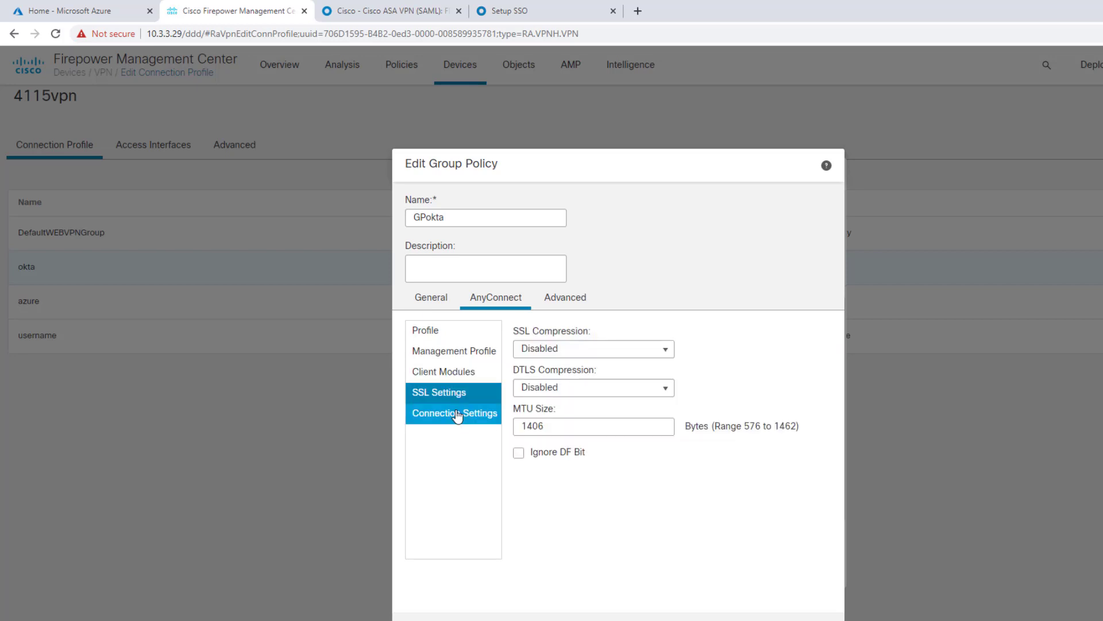
{"action": "left_click", "coordinate": [457, 415]}
{"action": "left_click", "coordinate": [557, 297]}
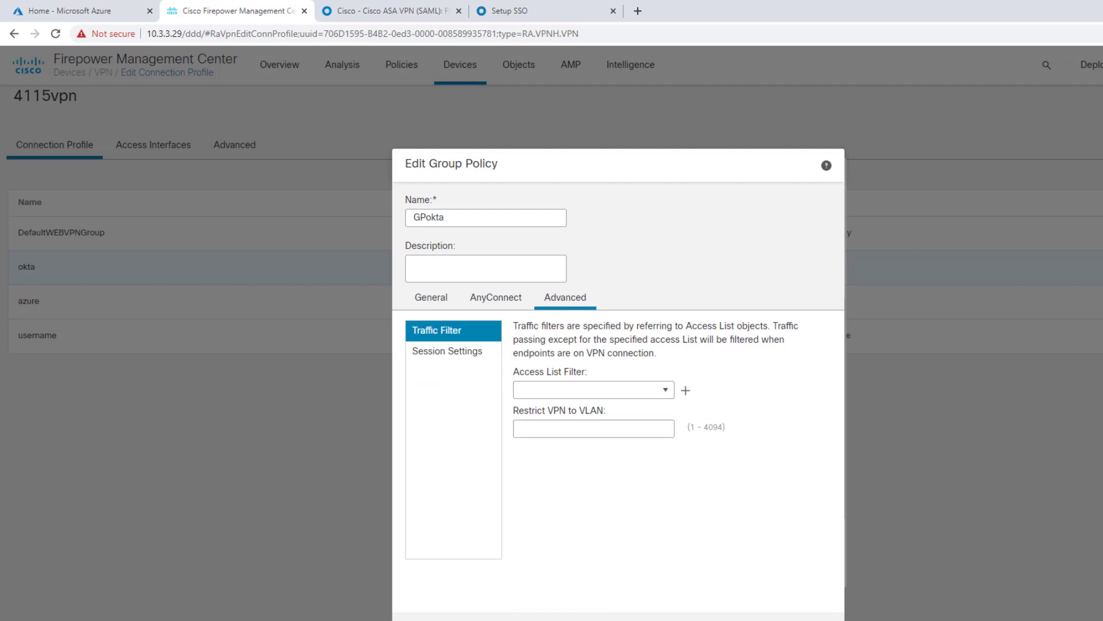
{"action": "key", "text": "Return"}
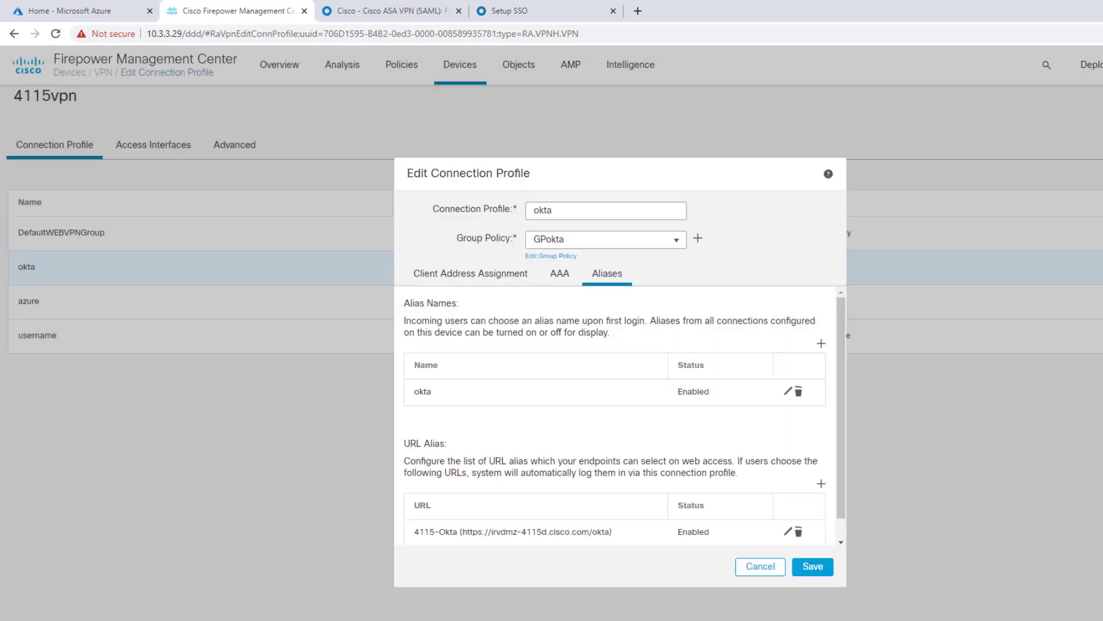
Cancel the okta profile and open Objects > Object Management in a new browser tab
{"action": "left_click", "coordinate": [759, 566]}
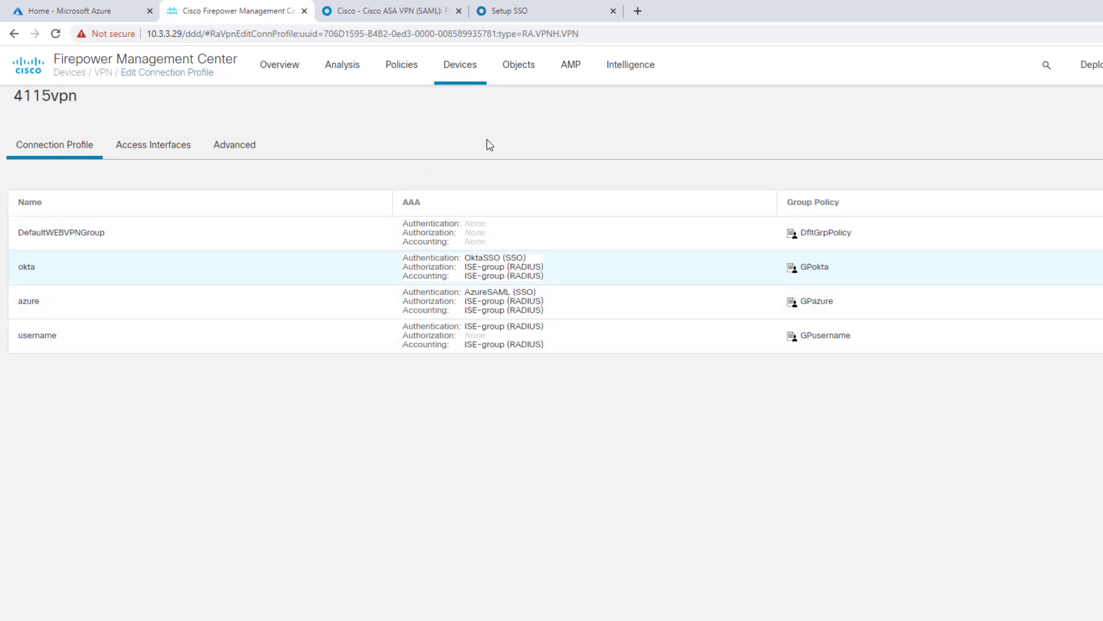
{"action": "mouse_move", "coordinate": [517, 68]}
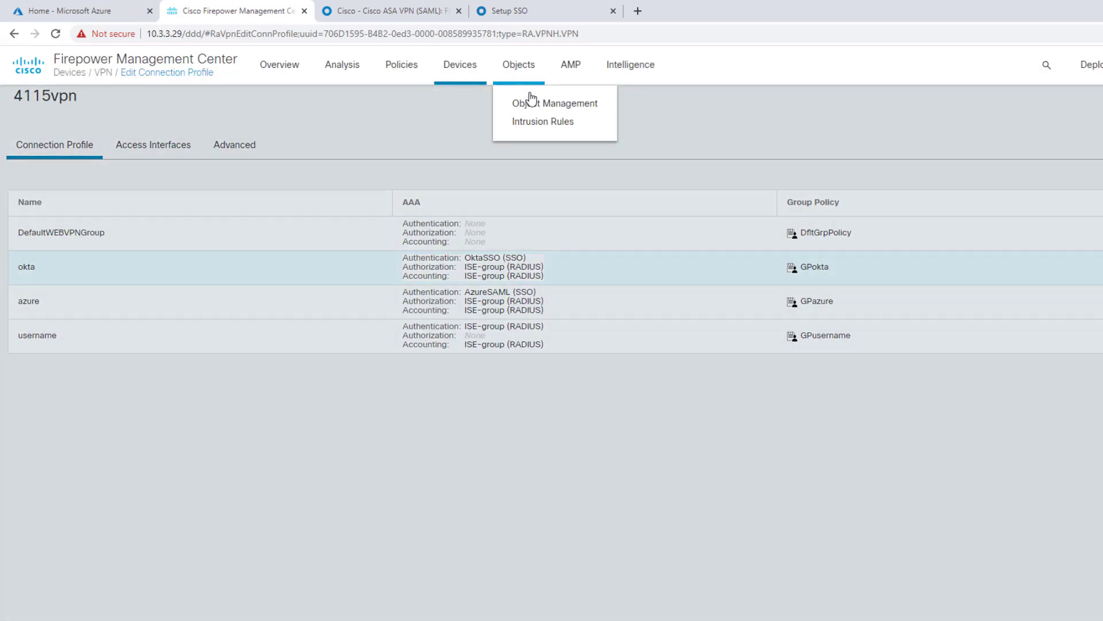
{"action": "right_click", "coordinate": [529, 102]}
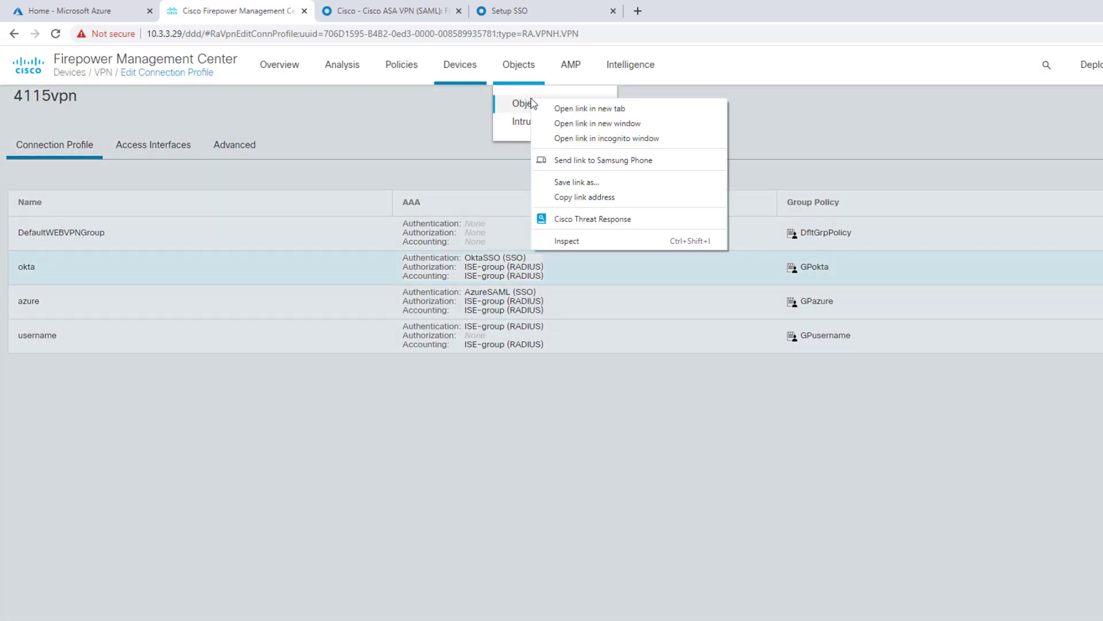
{"action": "left_click", "coordinate": [592, 109]}
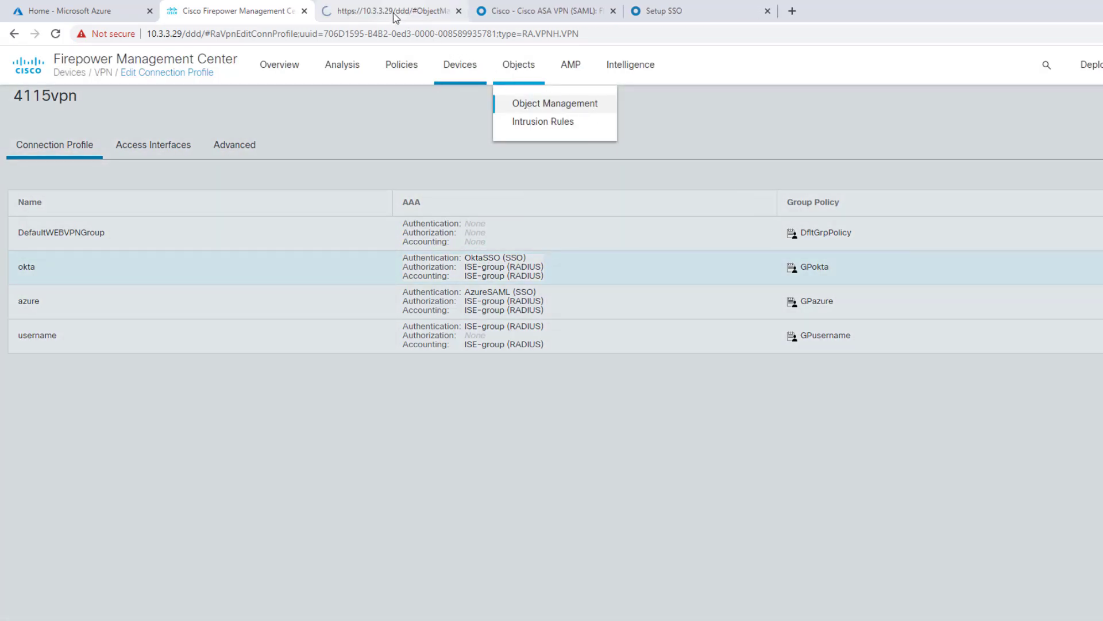
{"action": "key", "text": "ctrl+Tab"}
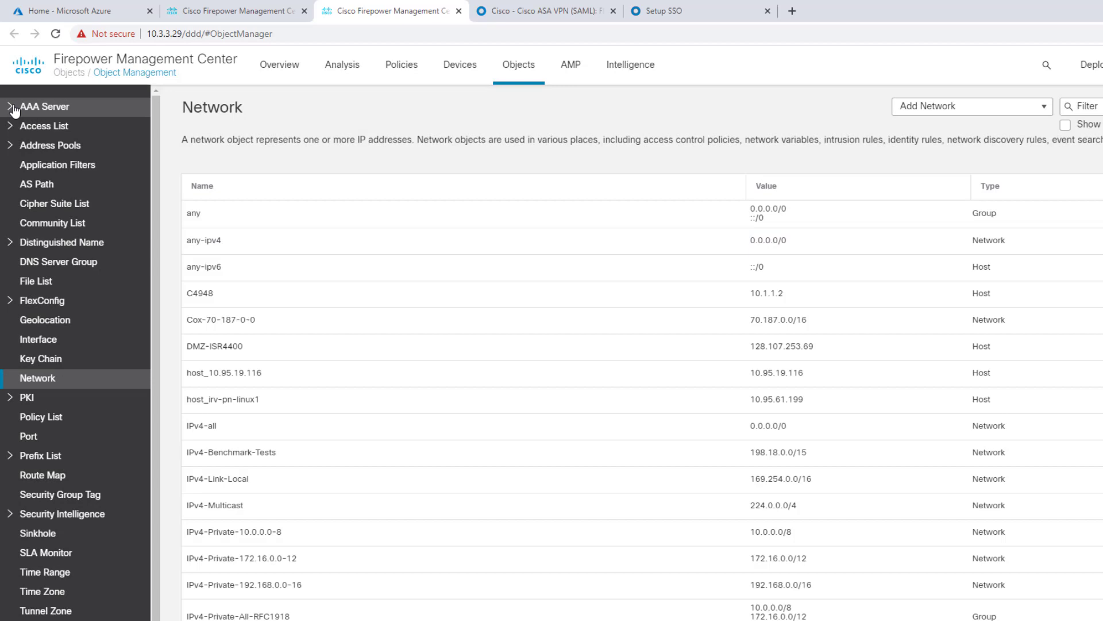
Expand AAA Server and list the Single Sign-on Server objects, including OktaSSO
{"action": "left_click", "coordinate": [15, 110]}
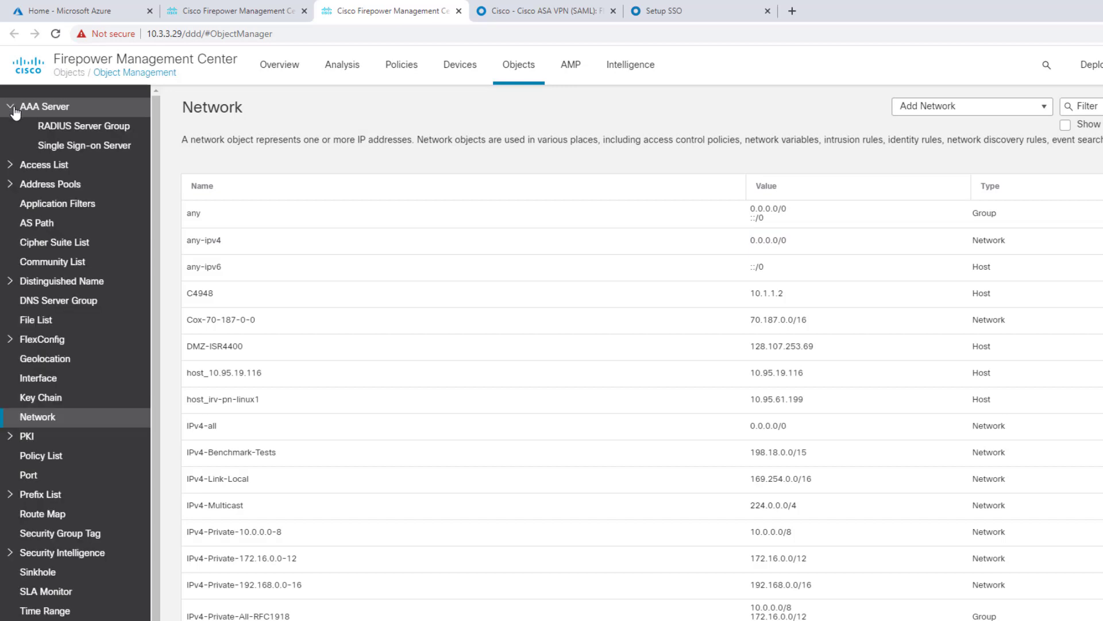
{"action": "left_click", "coordinate": [80, 151]}
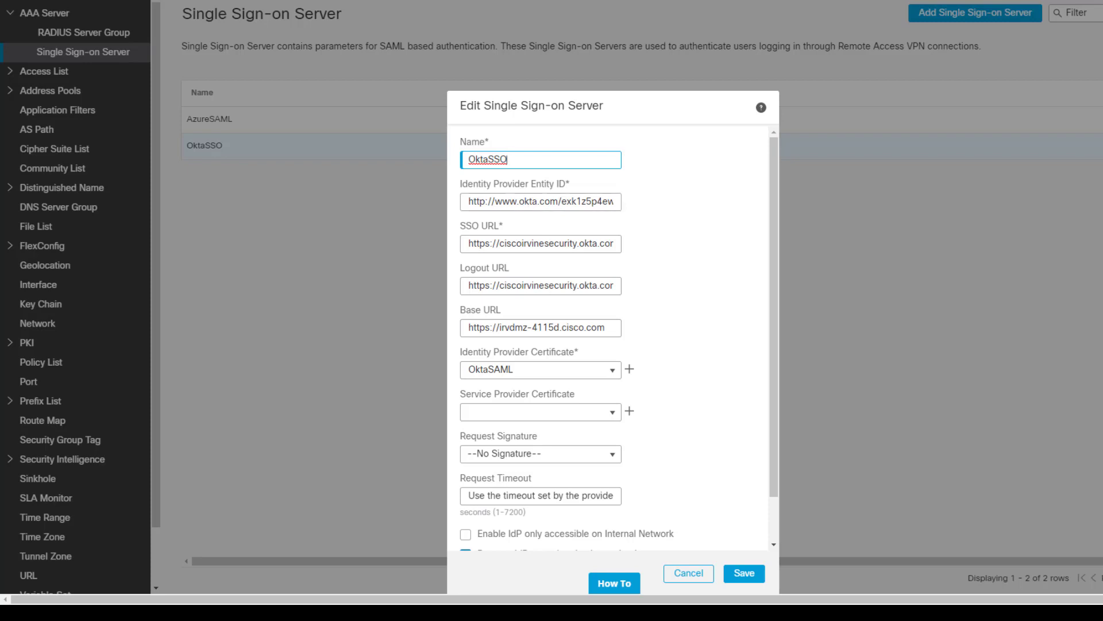
In the Okta admin console, open the FP4115 FTD 6.7 VPN (SAML) application's Sign On settings
{"action": "left_click", "coordinate": [625, 13]}
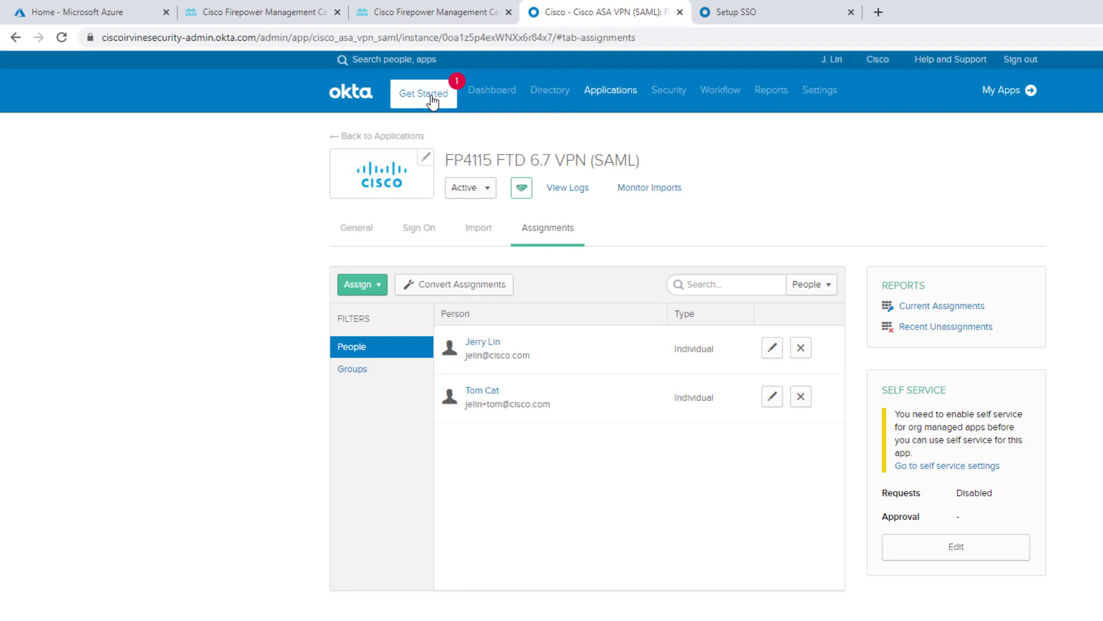
{"action": "mouse_move", "coordinate": [602, 95]}
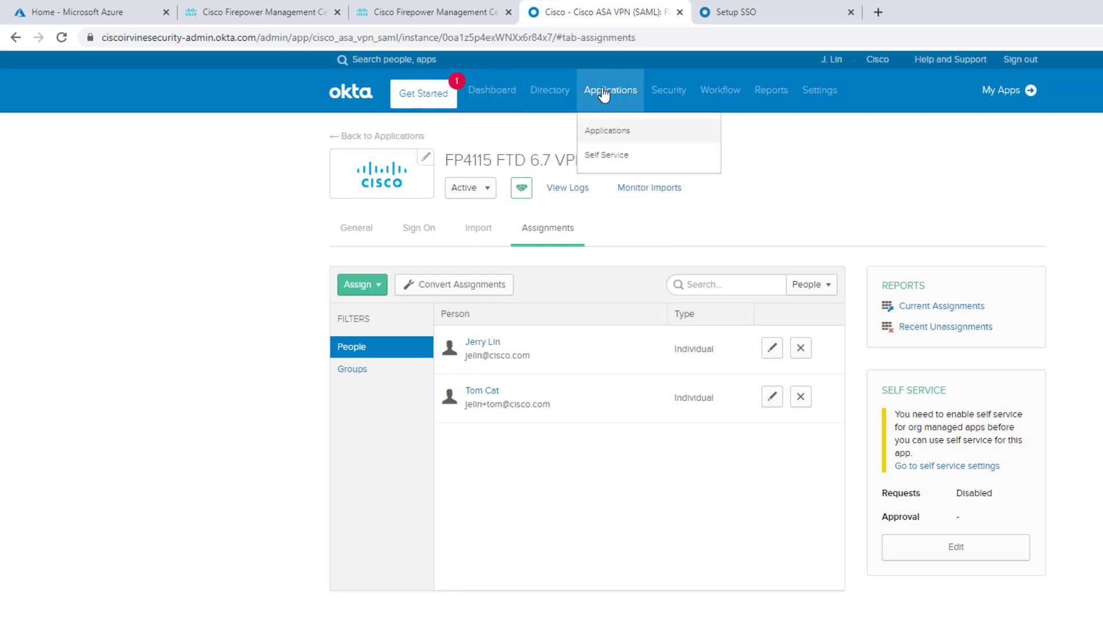
{"action": "left_click", "coordinate": [609, 131]}
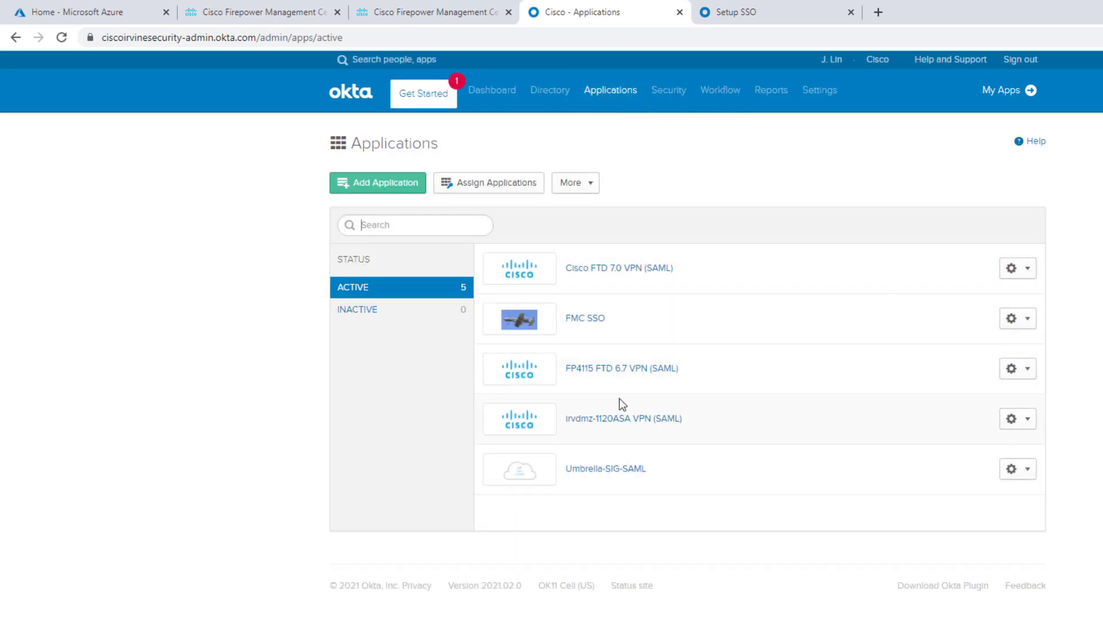
{"action": "left_click", "coordinate": [634, 372]}
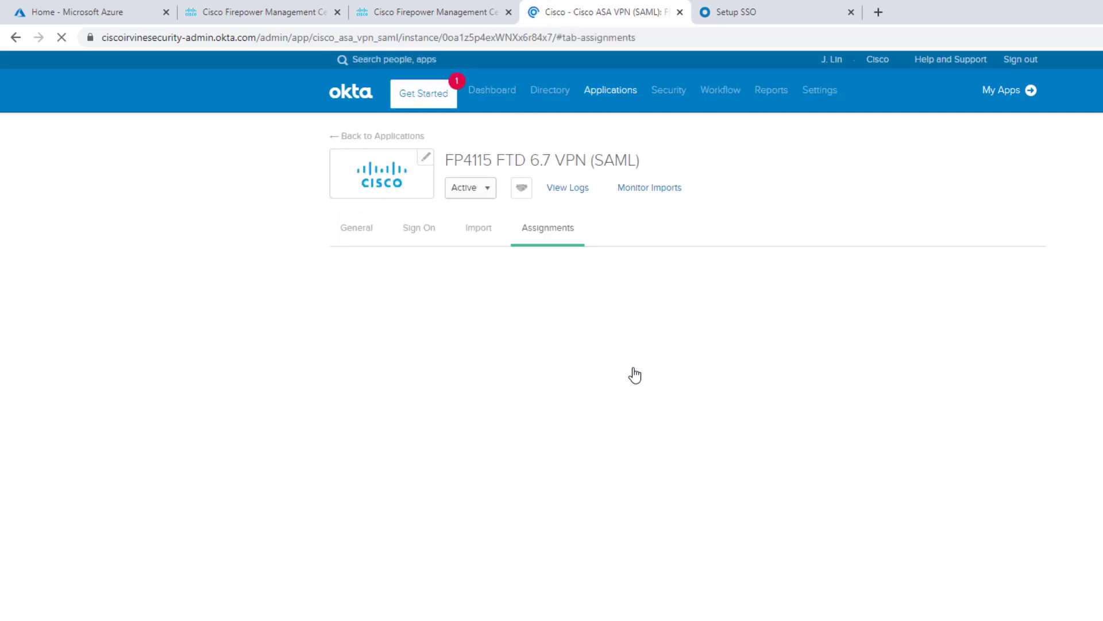
{"action": "left_click", "coordinate": [424, 237]}
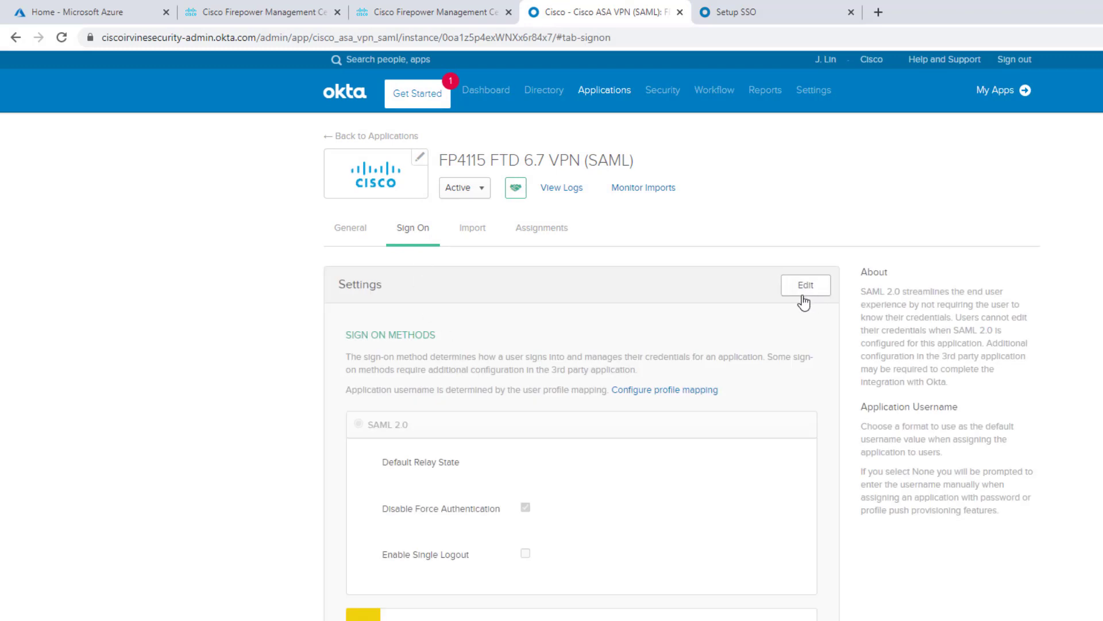
{"action": "scroll", "coordinate": [612, 343], "scroll_direction": "down", "scroll_amount": 4}
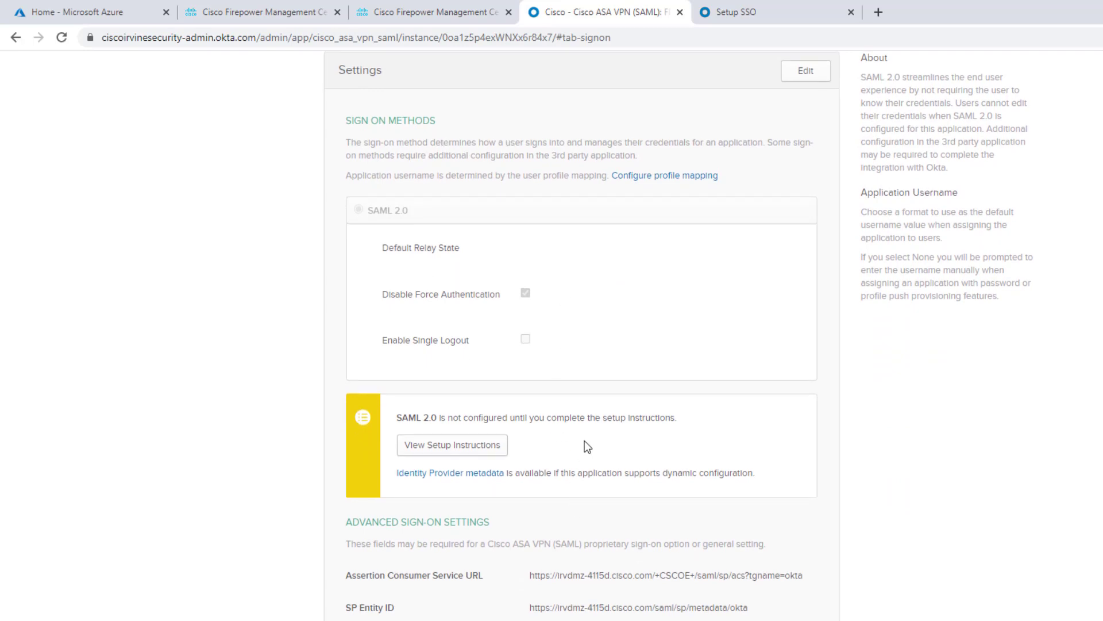
{"action": "scroll", "coordinate": [584, 441], "scroll_direction": "up", "scroll_amount": 1}
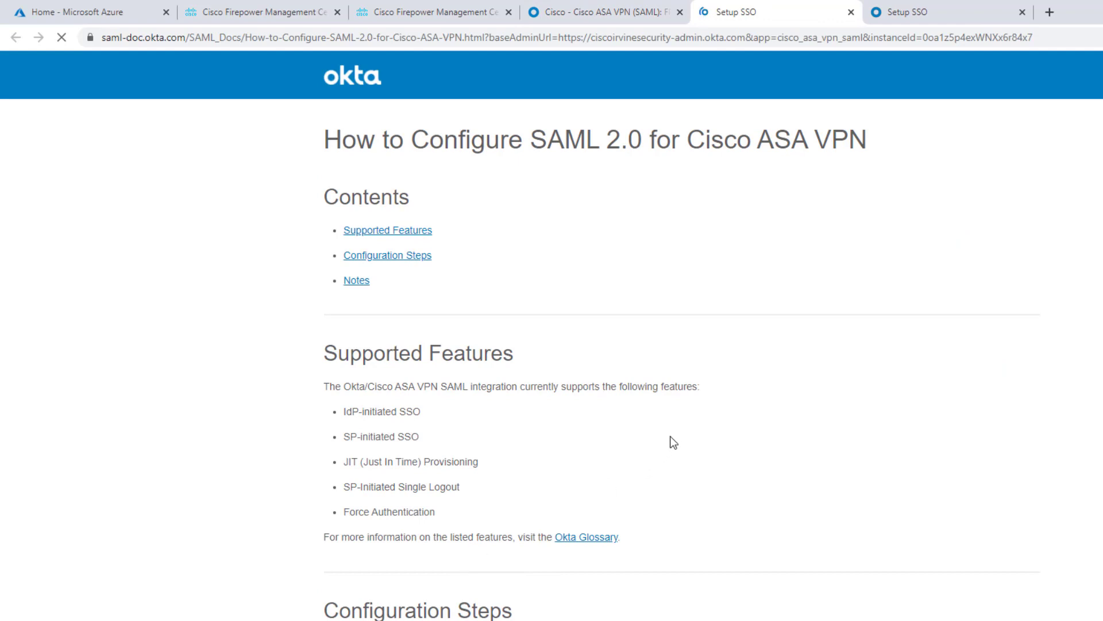
Scroll the Cisco ASA VPN SAML guide to step 6 and select the Okta issuer URL
{"action": "scroll", "coordinate": [673, 386], "scroll_direction": "down", "scroll_amount": 5}
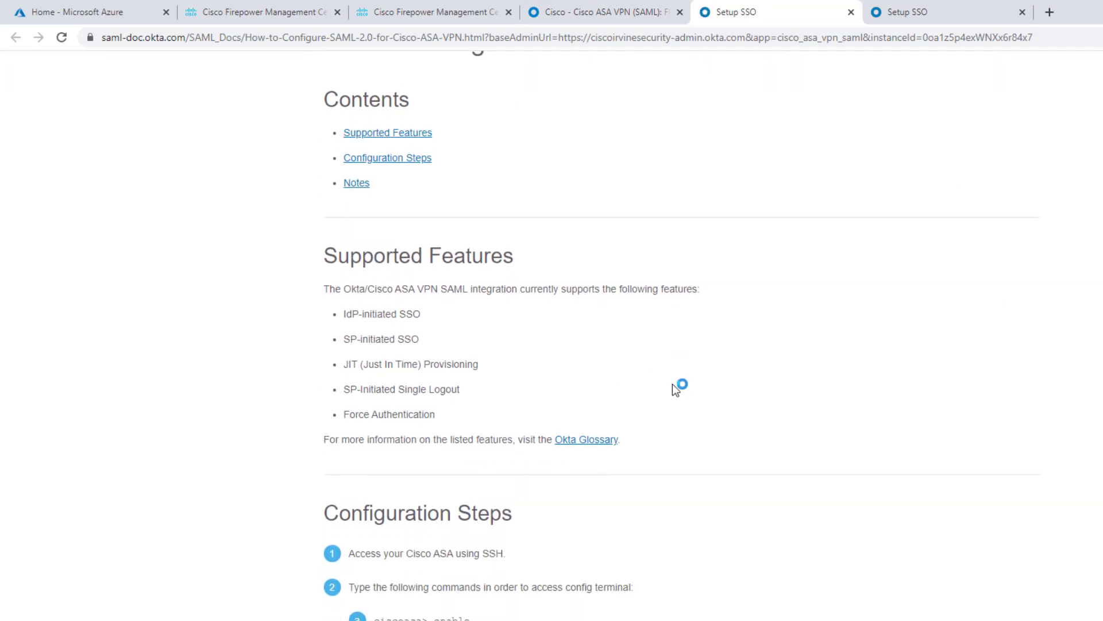
{"action": "scroll", "coordinate": [678, 386], "scroll_direction": "down", "scroll_amount": 5}
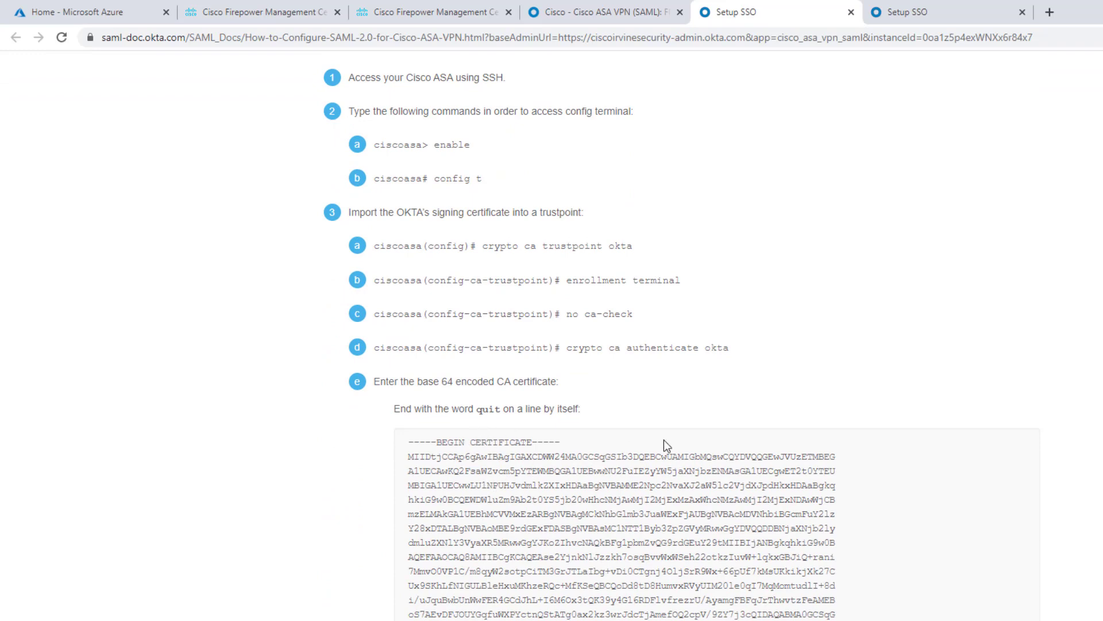
{"action": "scroll", "coordinate": [783, 419], "scroll_direction": "down", "scroll_amount": 6}
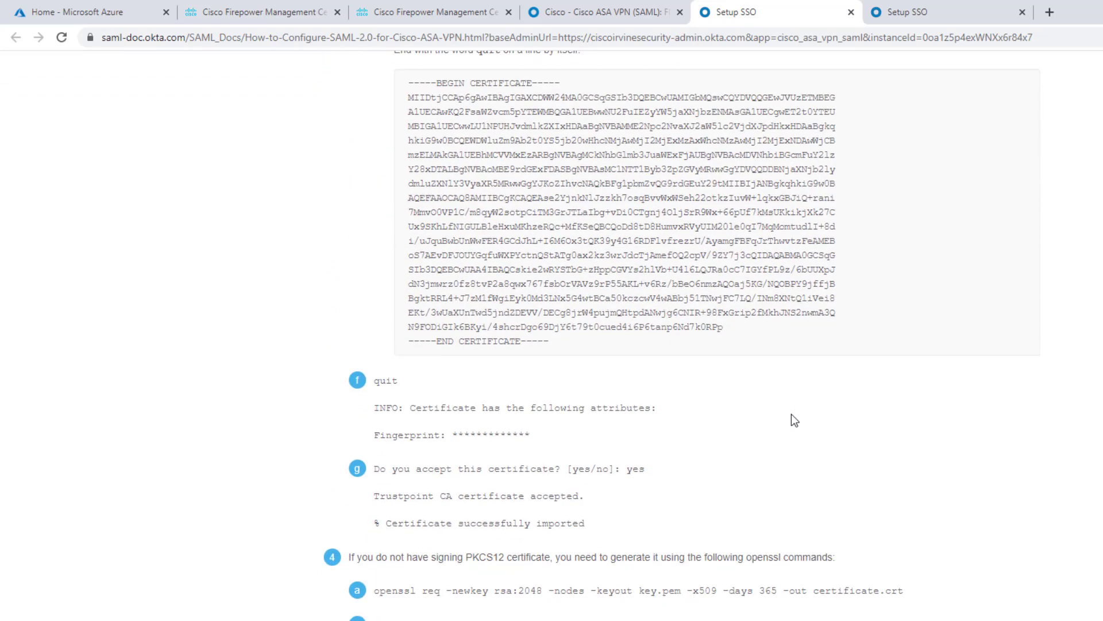
{"action": "scroll", "coordinate": [793, 415], "scroll_direction": "down", "scroll_amount": 9}
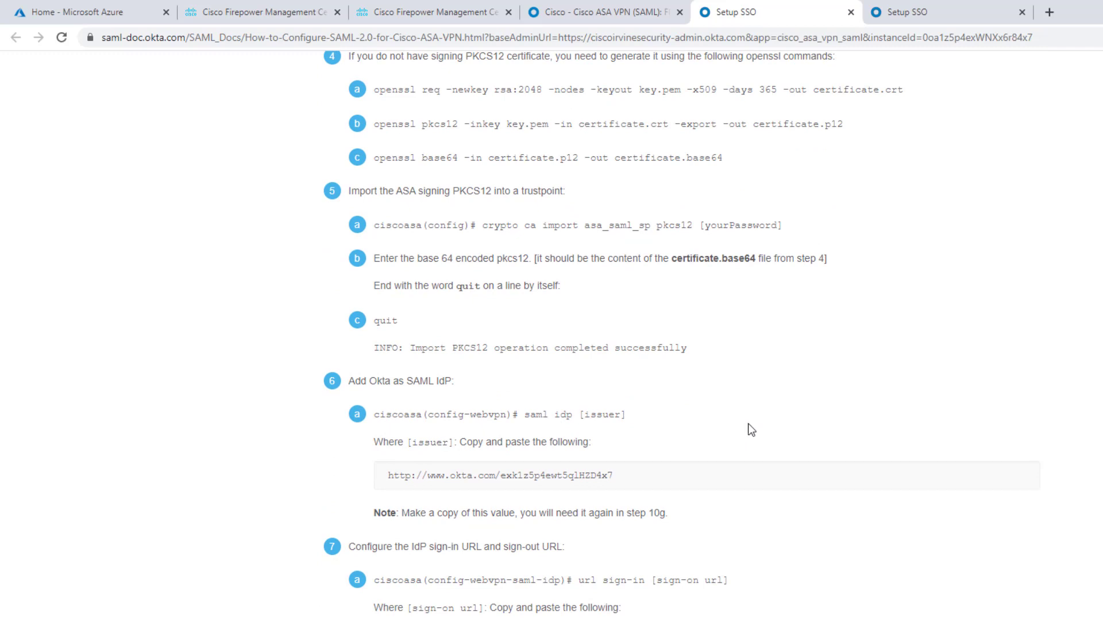
{"action": "scroll", "coordinate": [749, 423], "scroll_direction": "down", "scroll_amount": 1}
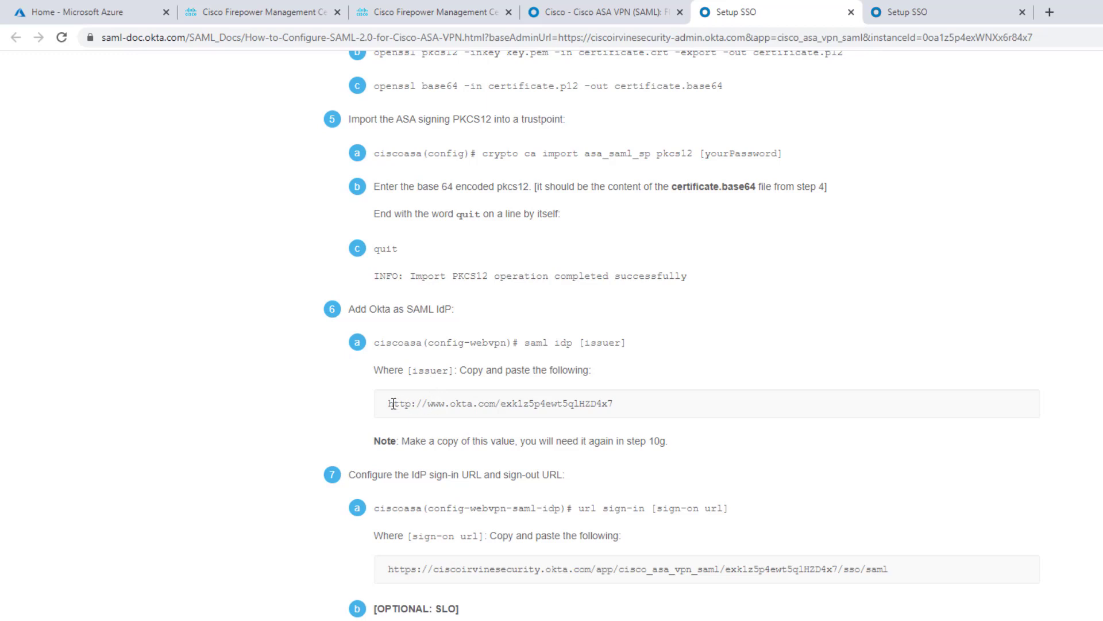
{"action": "left_click_drag", "start_coordinate": [393, 403], "coordinate": [626, 412]}
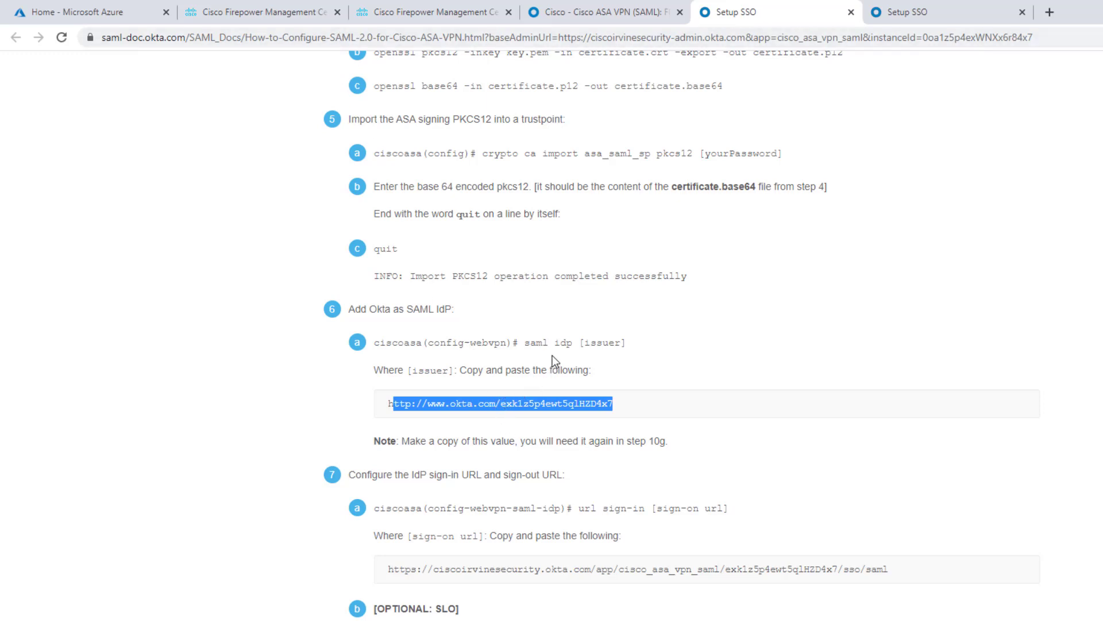
Compare OktaSSO's Identity Provider Entity ID with the sign-on URL in the Okta setup guide
{"action": "left_click", "coordinate": [391, 15]}
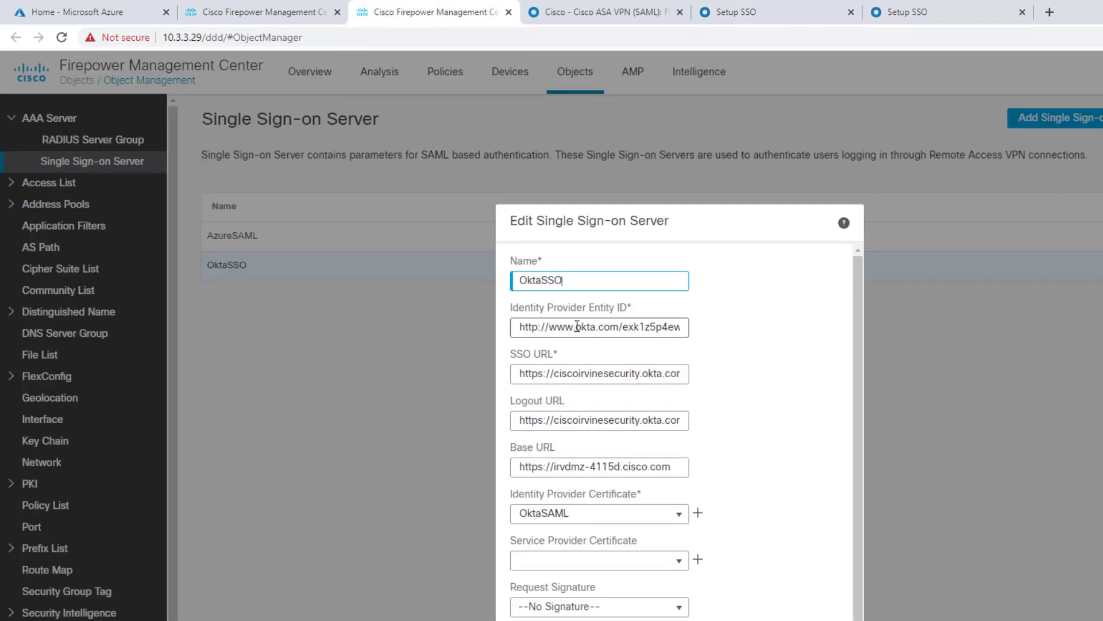
{"action": "left_click_drag", "start_coordinate": [577, 326], "coordinate": [681, 328]}
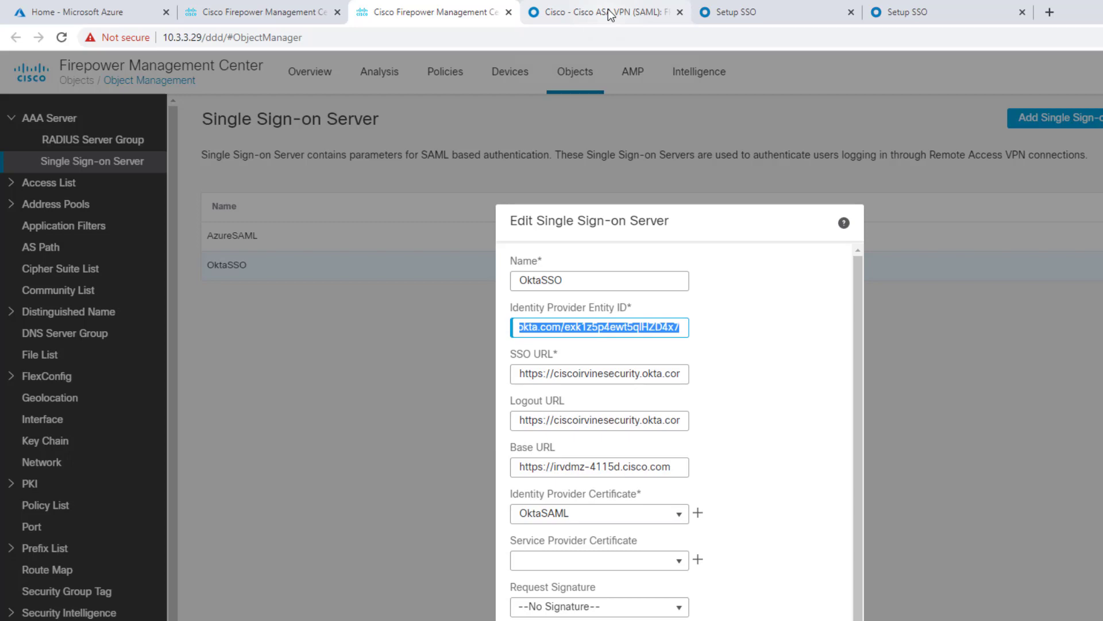
{"action": "left_click", "coordinate": [893, 14]}
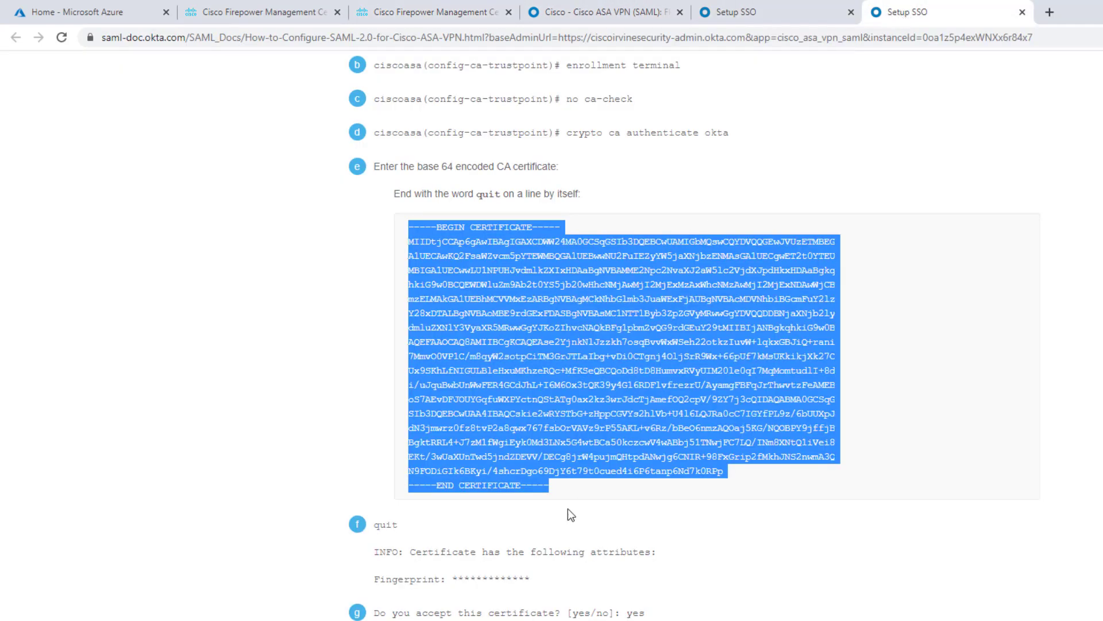
{"action": "scroll", "coordinate": [568, 508], "scroll_direction": "down", "scroll_amount": 10}
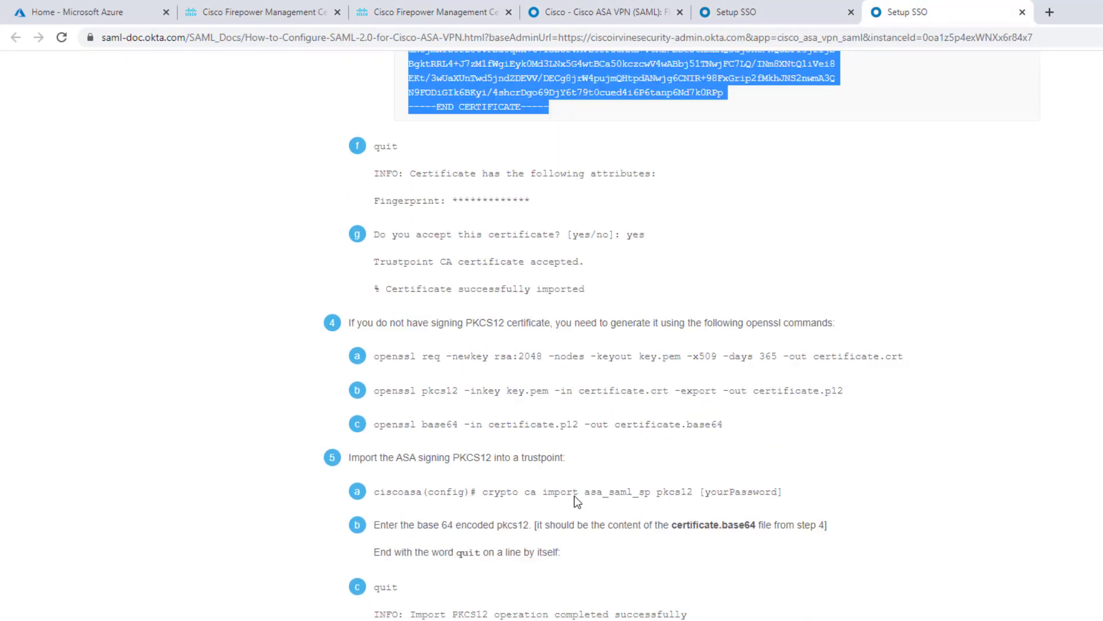
{"action": "scroll", "coordinate": [575, 499], "scroll_direction": "down", "scroll_amount": 4}
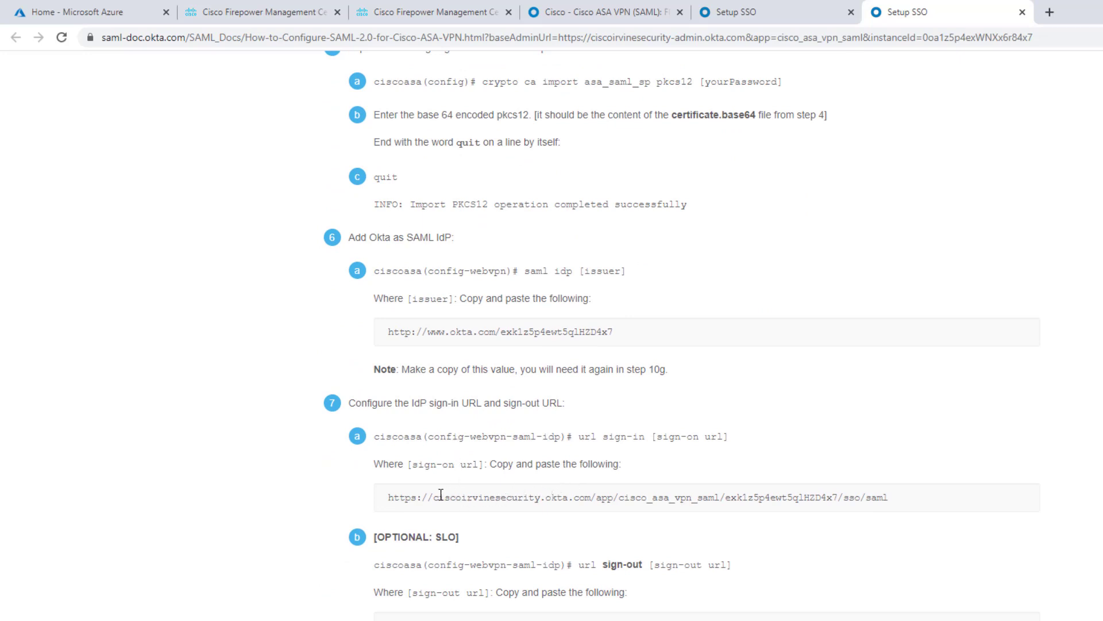
{"action": "left_click_drag", "start_coordinate": [435, 496], "coordinate": [700, 499]}
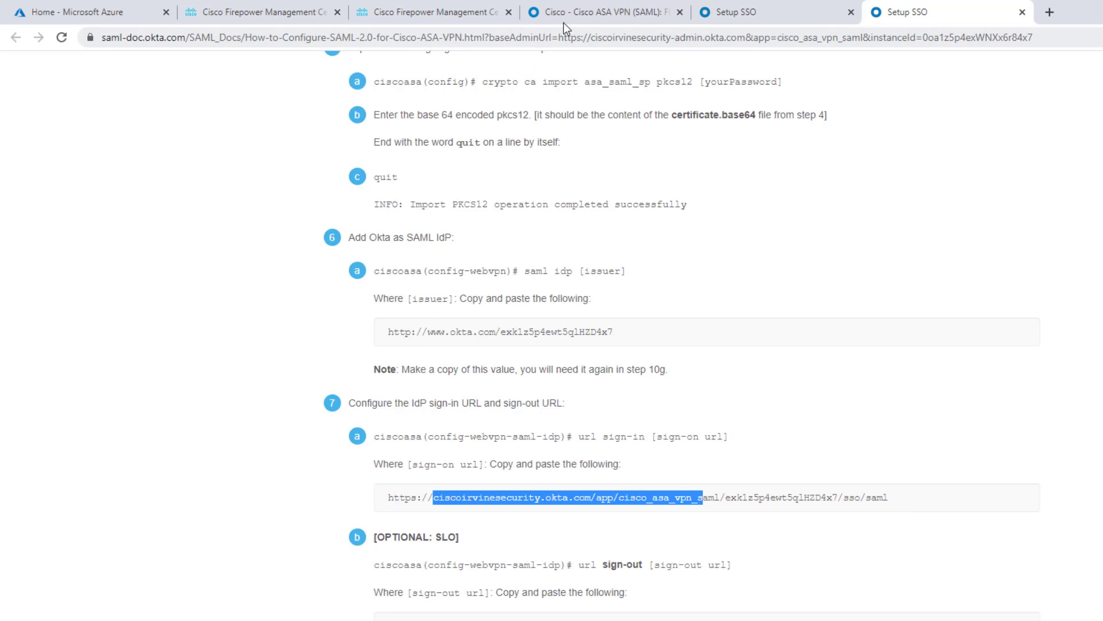
Check the stored SSO and logout URLs against the guide's sign-on and sign-out URLs
{"action": "left_click", "coordinate": [432, 13]}
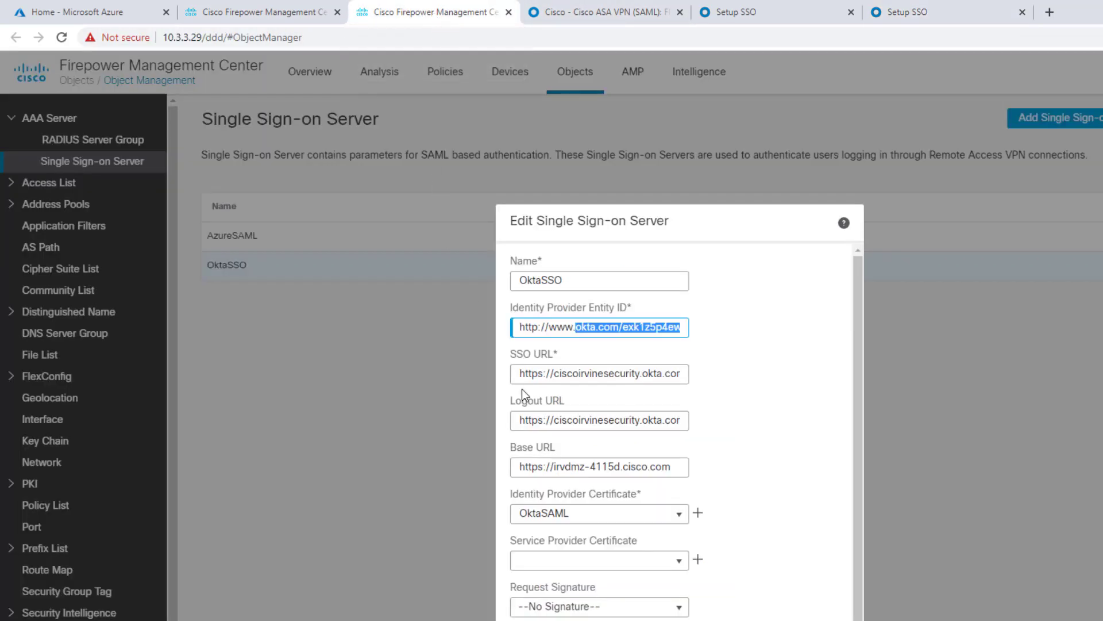
{"action": "left_click_drag", "start_coordinate": [645, 375], "coordinate": [747, 368]}
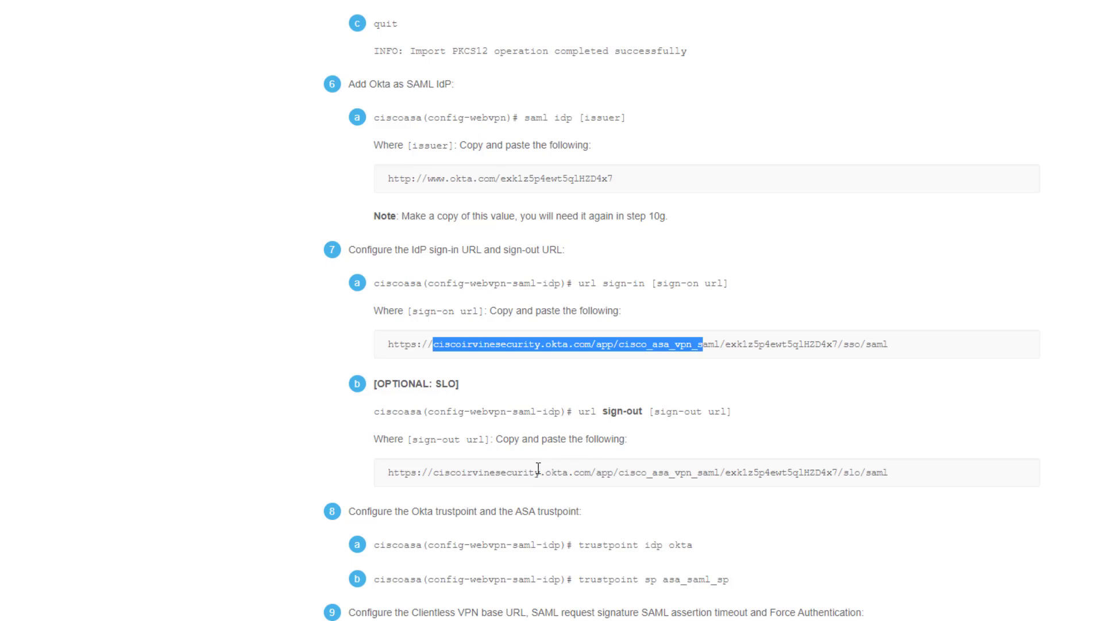
{"action": "left_click_drag", "start_coordinate": [500, 472], "coordinate": [770, 471]}
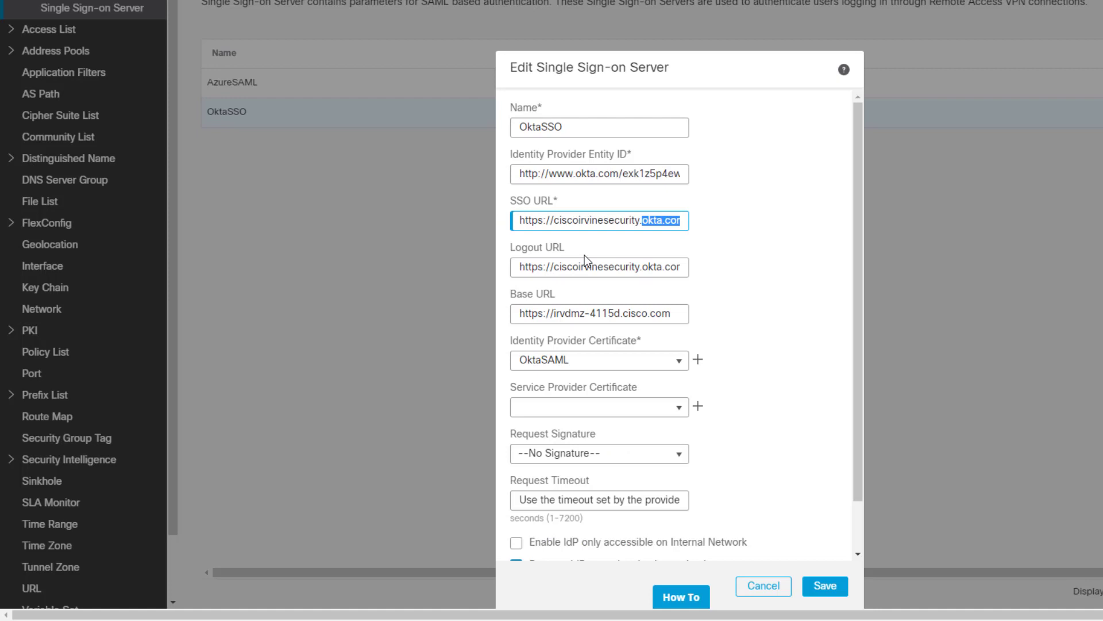
{"action": "left_click_drag", "start_coordinate": [571, 266], "coordinate": [639, 267]}
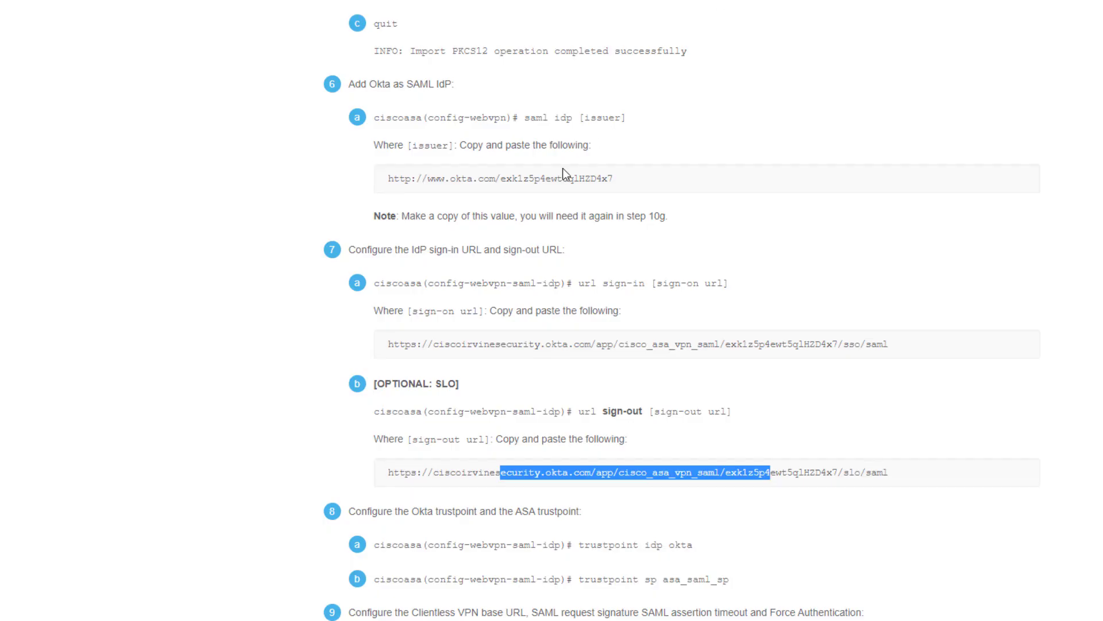
{"action": "scroll", "coordinate": [563, 168], "scroll_direction": "up", "scroll_amount": 12}
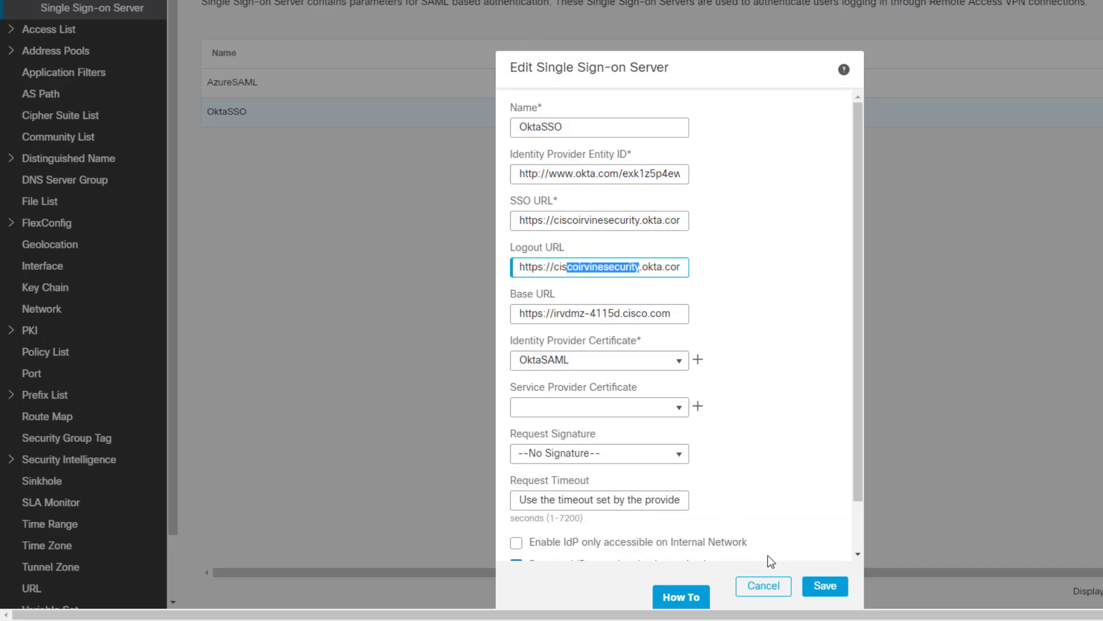
{"action": "scroll", "coordinate": [595, 375], "scroll_direction": "down", "scroll_amount": 1}
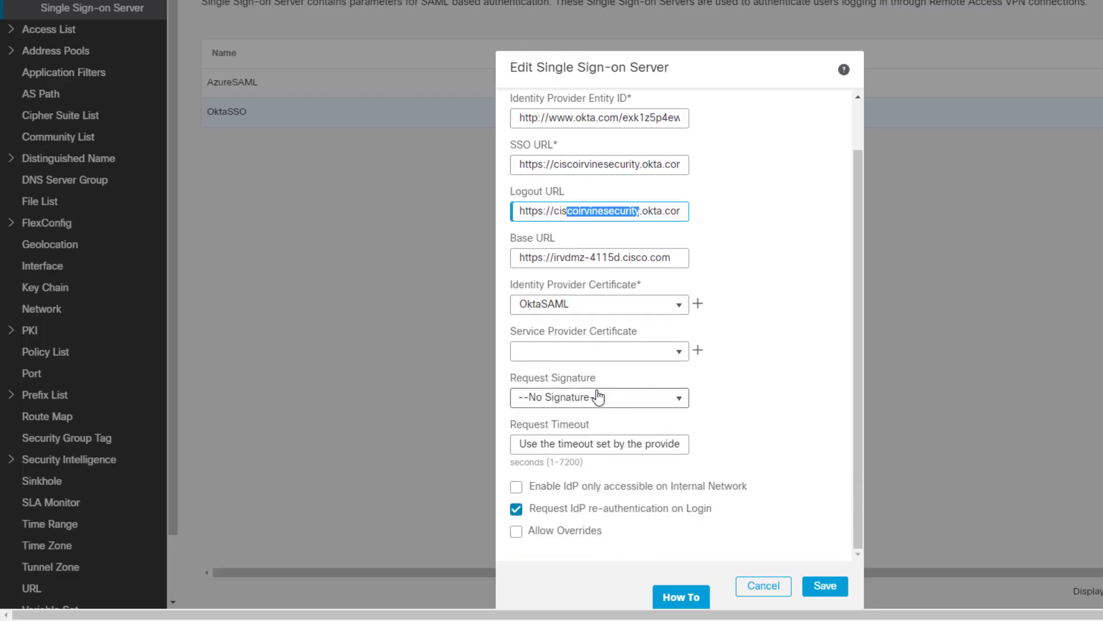
Close OktaSSO unchanged, then review the OktaSAML enrollment under PKI > Cert Enrollment and cancel
{"action": "left_click", "coordinate": [764, 586]}
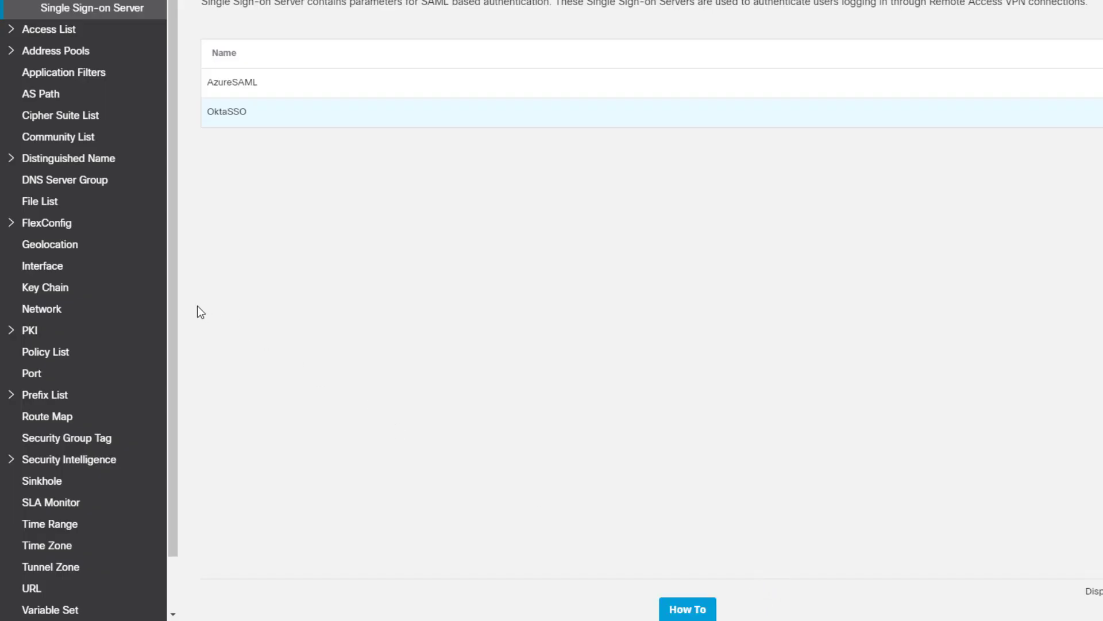
{"action": "left_click", "coordinate": [14, 331]}
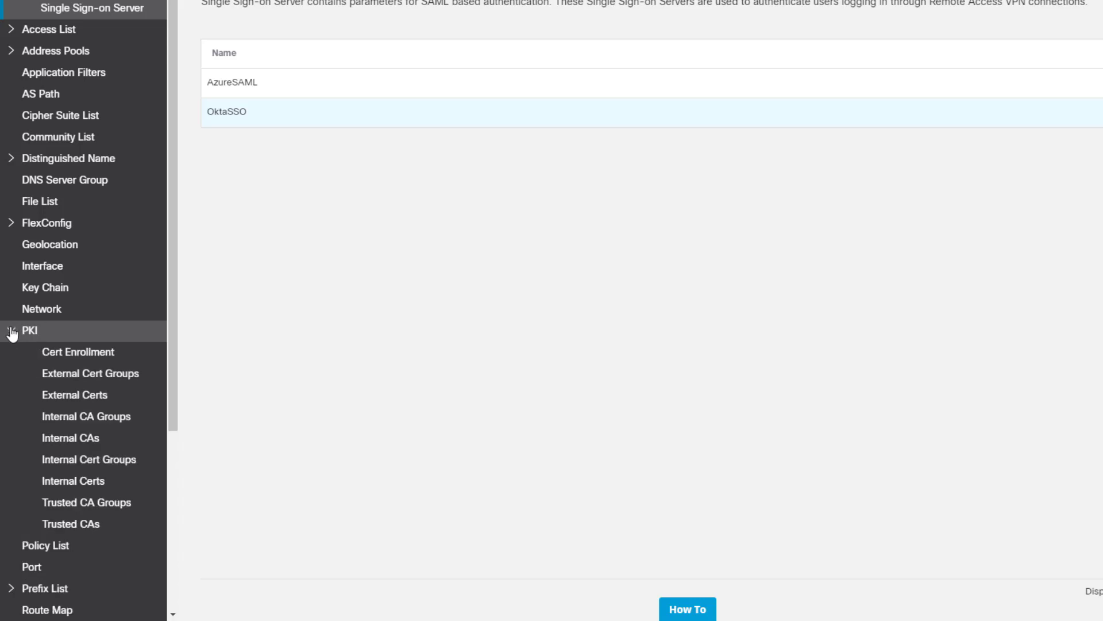
{"action": "left_click", "coordinate": [79, 356]}
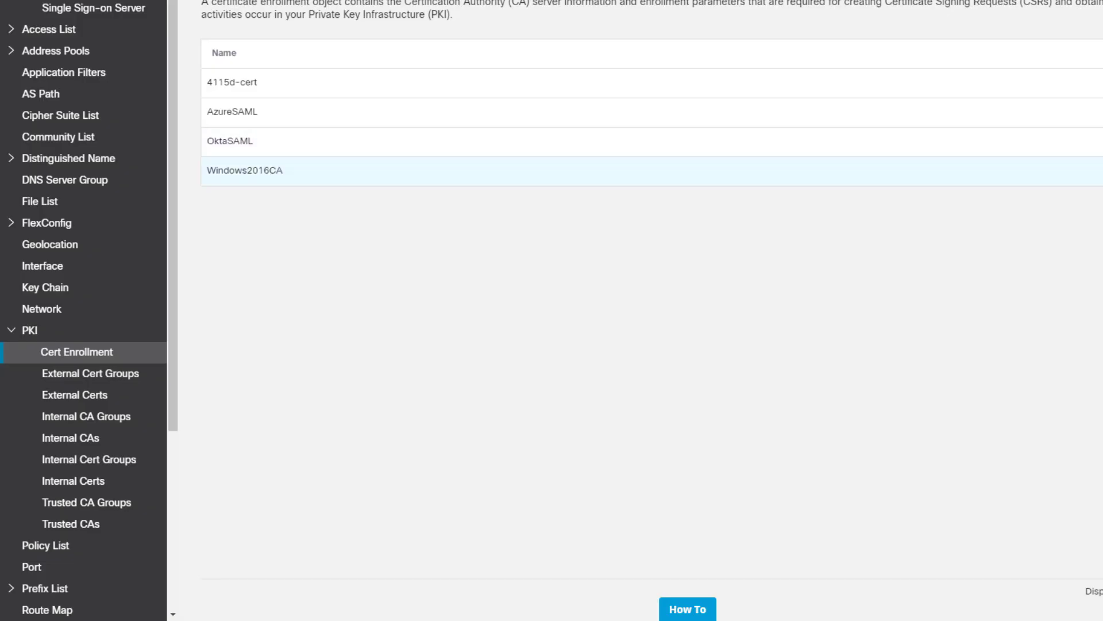
{"action": "left_click", "coordinate": [1080, 142]}
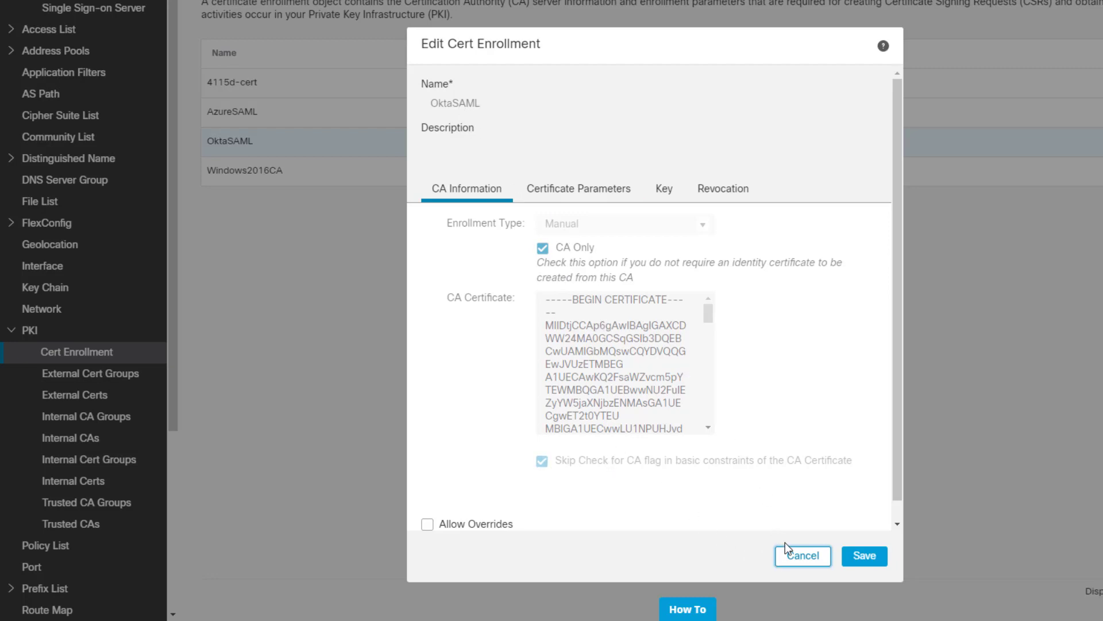
{"action": "left_click", "coordinate": [799, 555]}
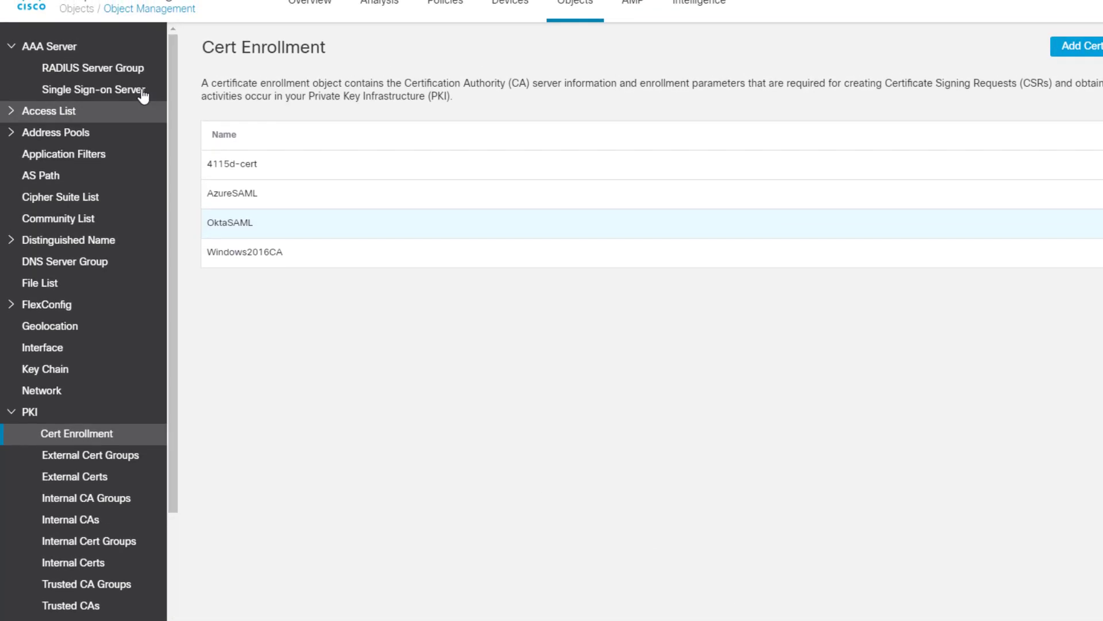
Reopen OktaSSO from the Single Sign-on Server list, confirm its OktaSAML certificate, and close it
{"action": "left_click", "coordinate": [75, 43]}
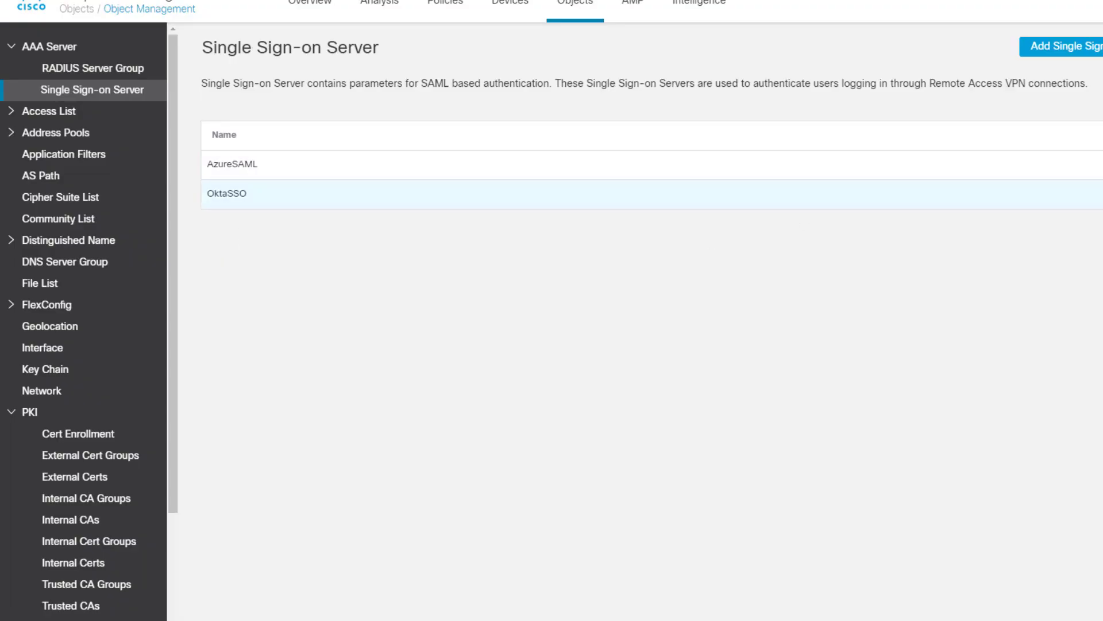
{"action": "left_click", "coordinate": [226, 193]}
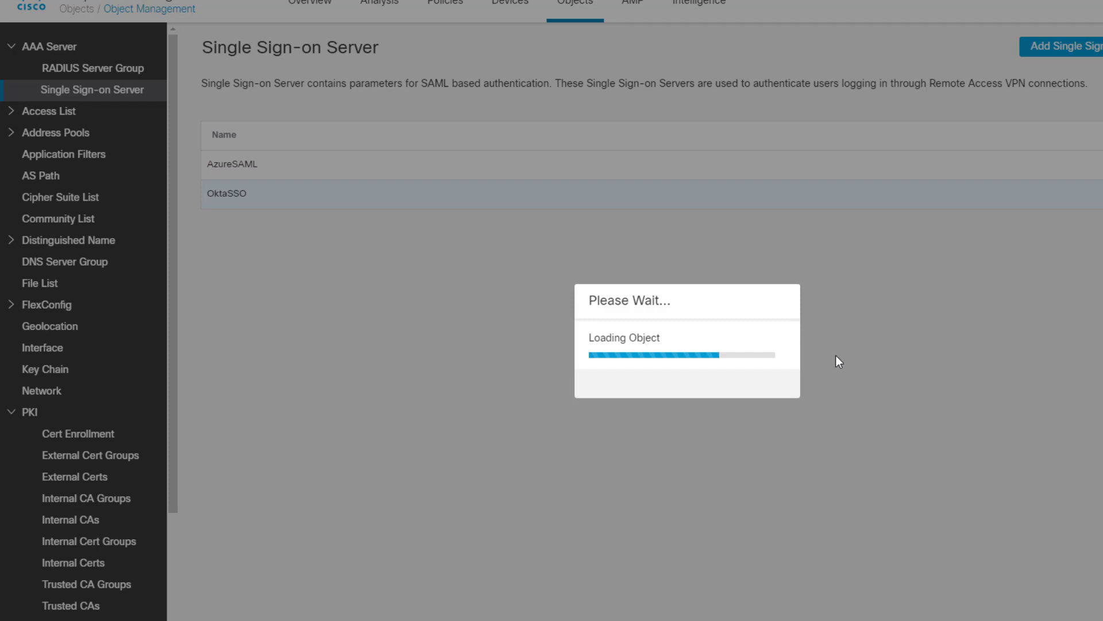
{"action": "scroll", "coordinate": [834, 362], "scroll_direction": "down", "scroll_amount": 1}
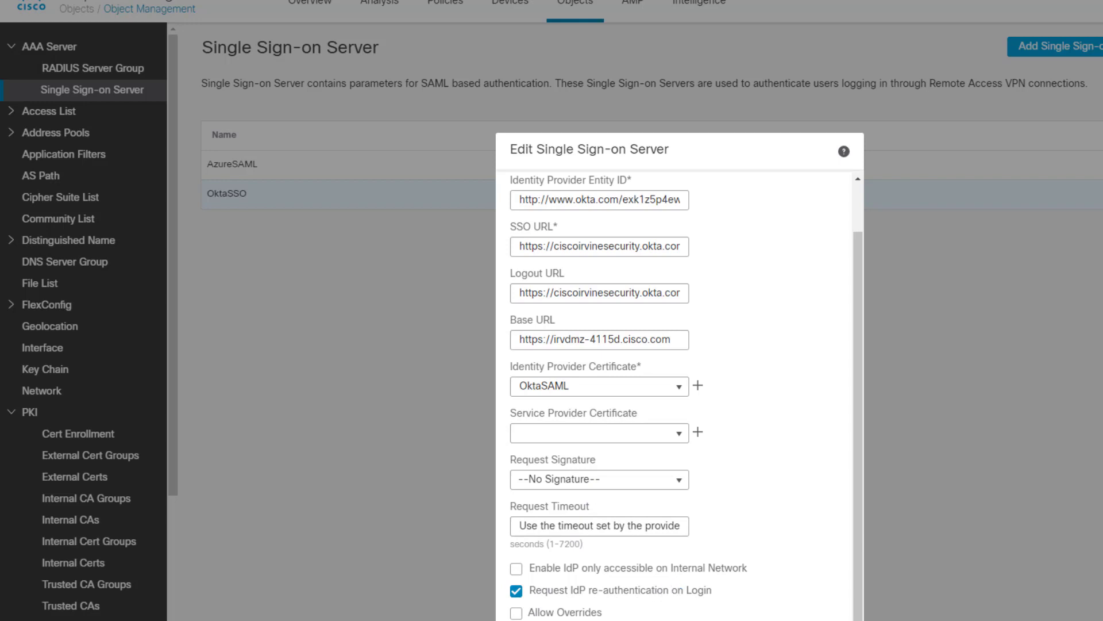
{"action": "key", "text": "Escape"}
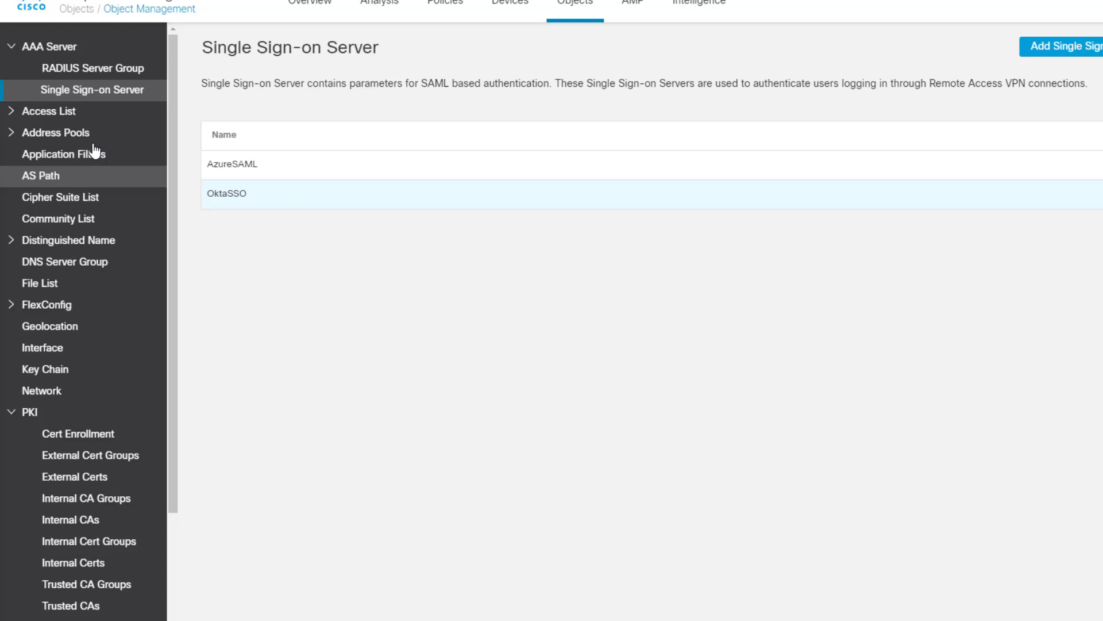
Go to Devices > VPN > Remote Access and open the 4115vpn policy for editing
{"action": "scroll", "coordinate": [511, 25], "scroll_direction": "up", "scroll_amount": 1}
{"action": "left_click", "coordinate": [511, 24]}
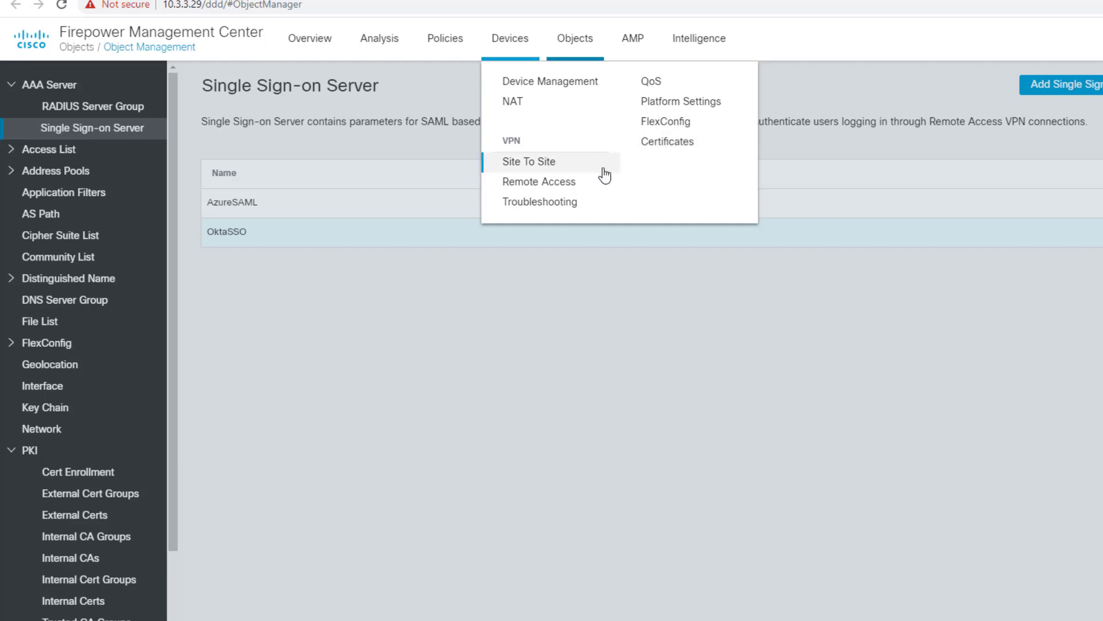
{"action": "left_click", "coordinate": [563, 190]}
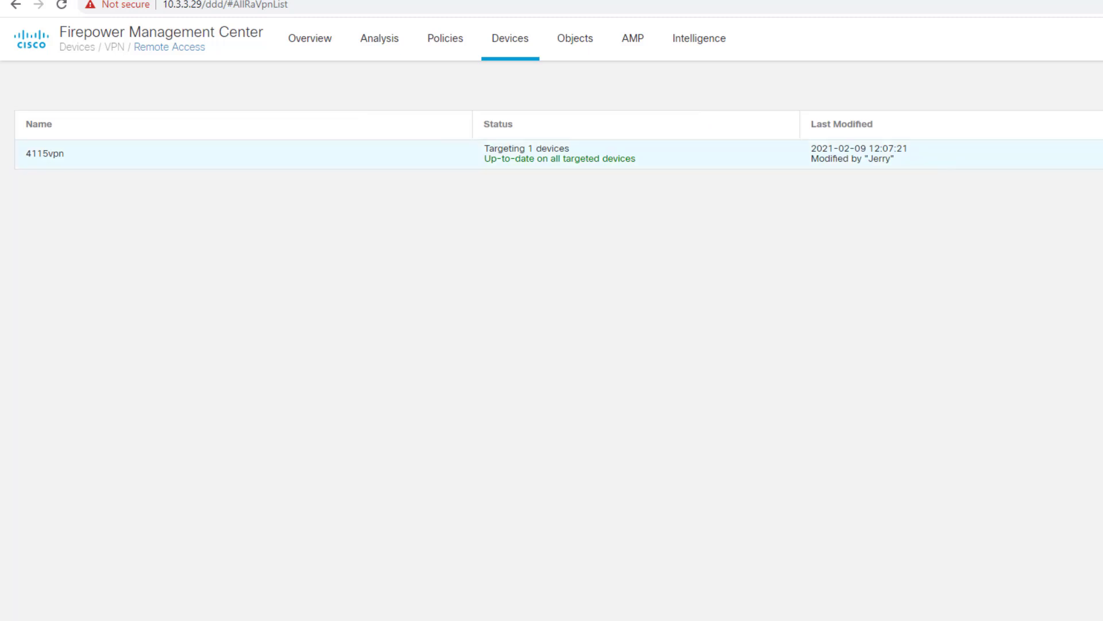
{"action": "left_click", "coordinate": [502, 160]}
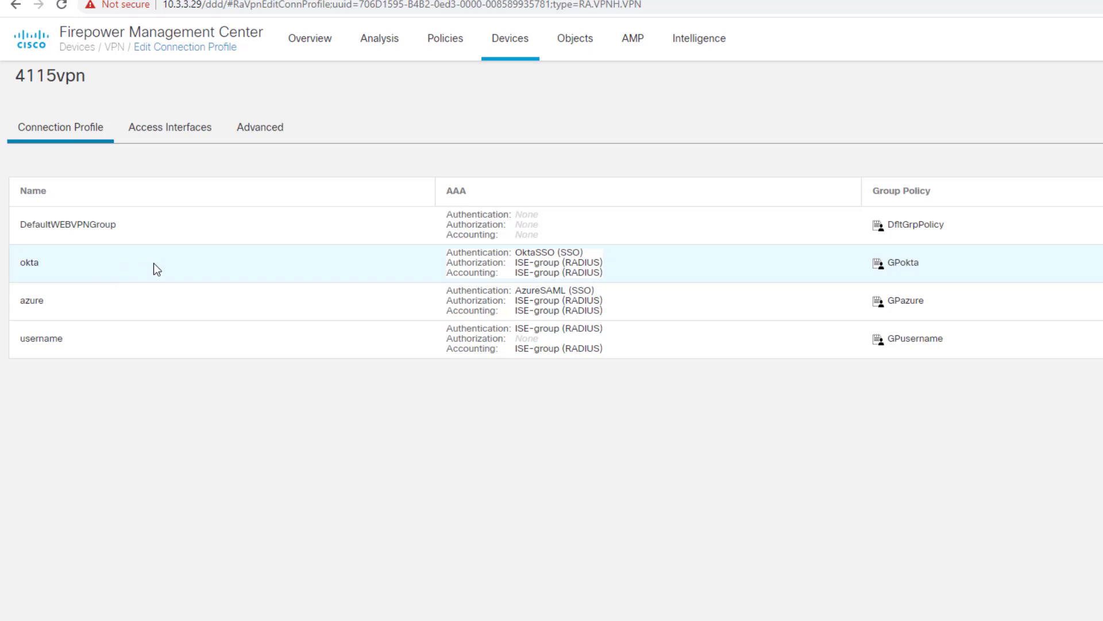
Review 4115vpn's Access Interfaces SSL settings, then view its Advanced AnyConnect client images
{"action": "left_click", "coordinate": [169, 133]}
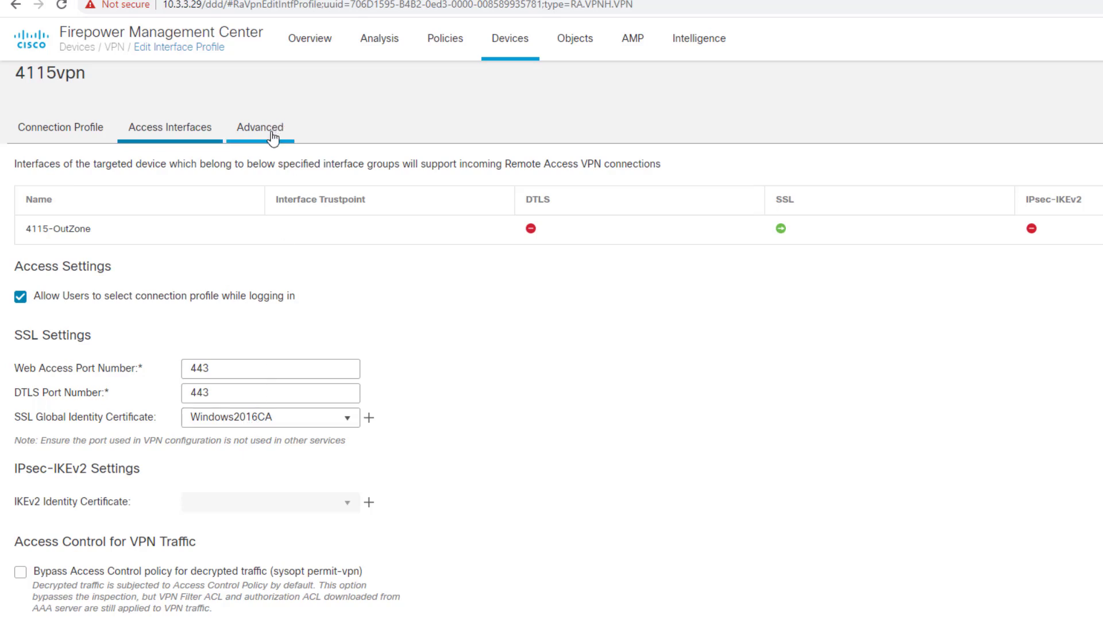
{"action": "left_click", "coordinate": [272, 137]}
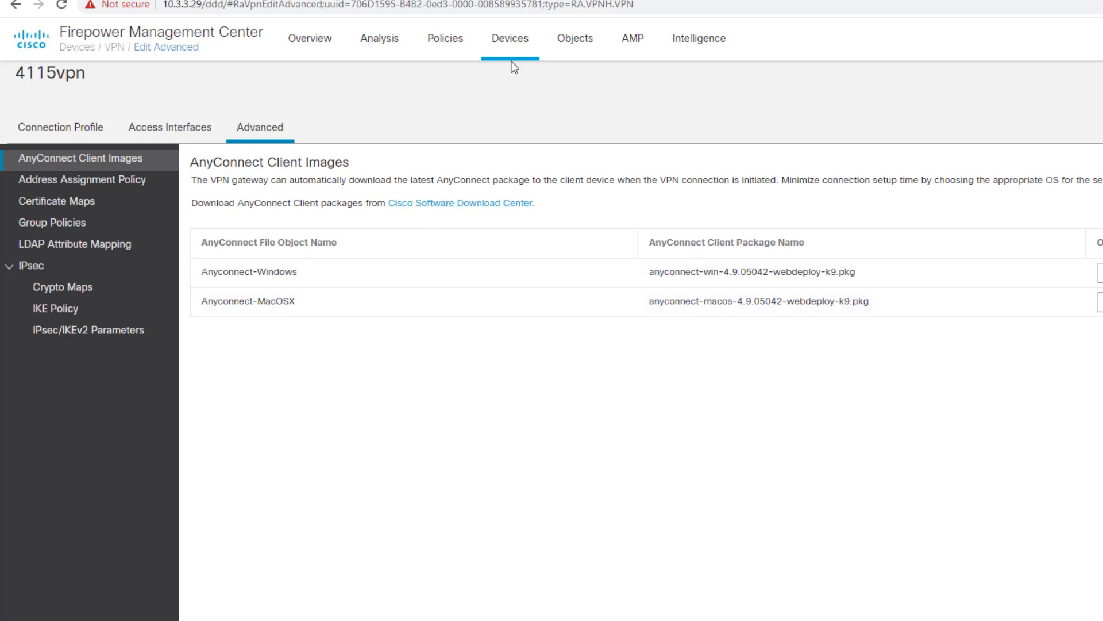
Start adding a certificate for irvdmz-4115d.cisco.com, check the enrollment list for OktaSAML, and cancel
{"action": "left_click", "coordinate": [513, 44]}
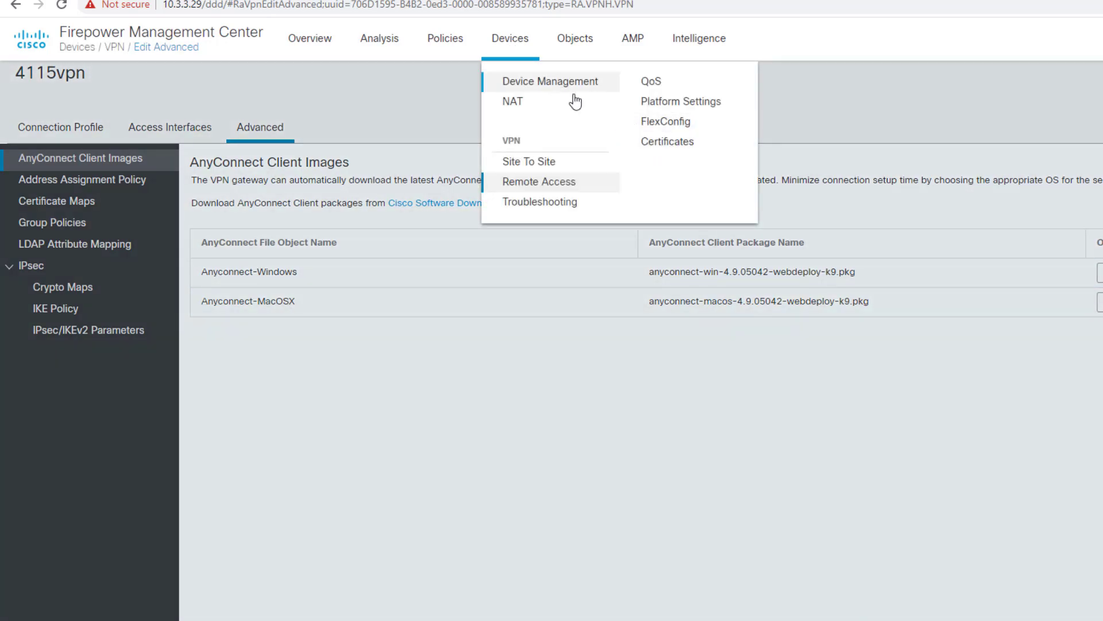
{"action": "left_click", "coordinate": [672, 147]}
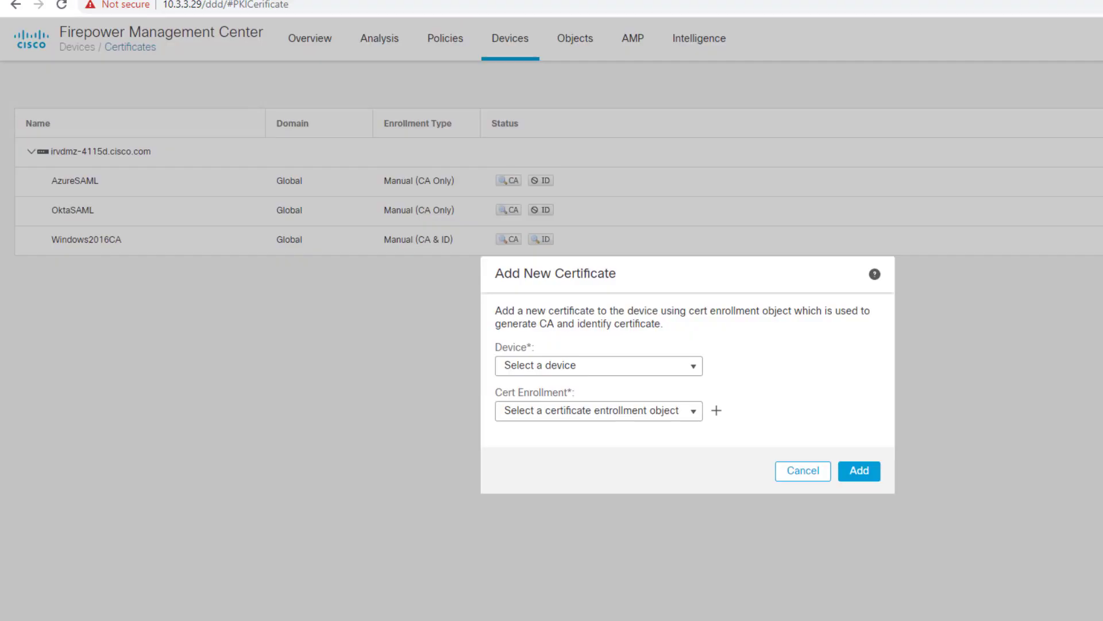
{"action": "left_click", "coordinate": [693, 370]}
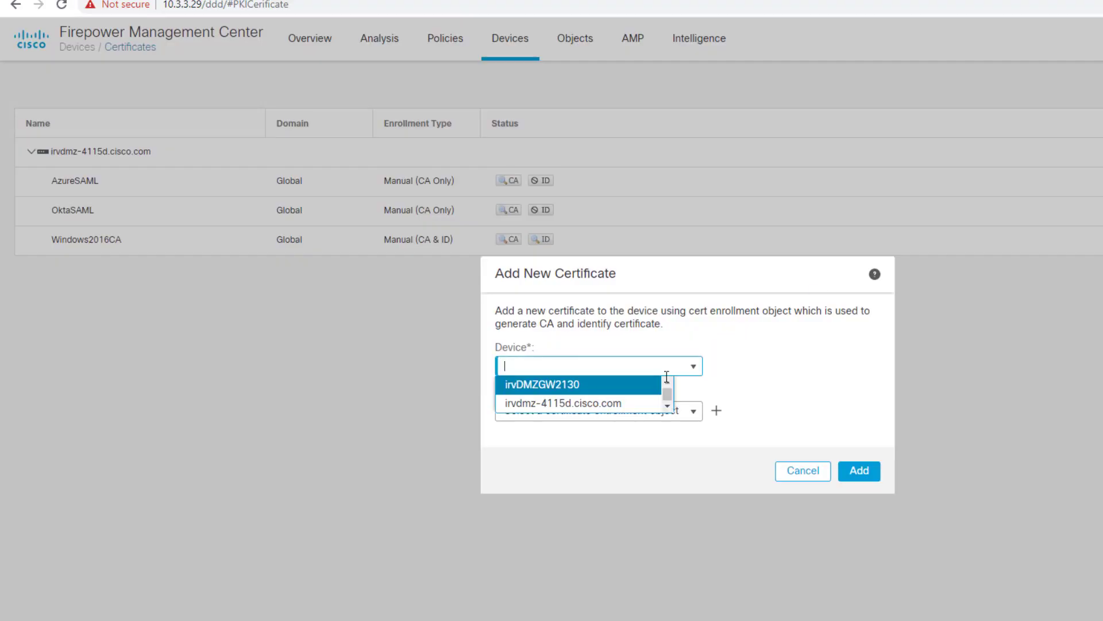
{"action": "left_click", "coordinate": [585, 404]}
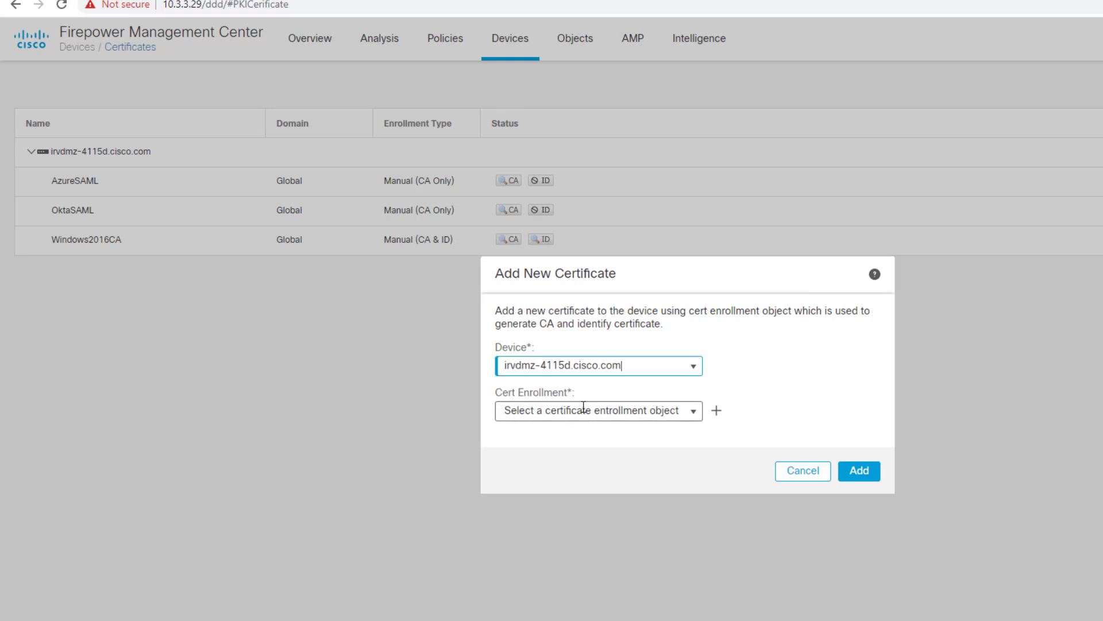
{"action": "left_click", "coordinate": [692, 414]}
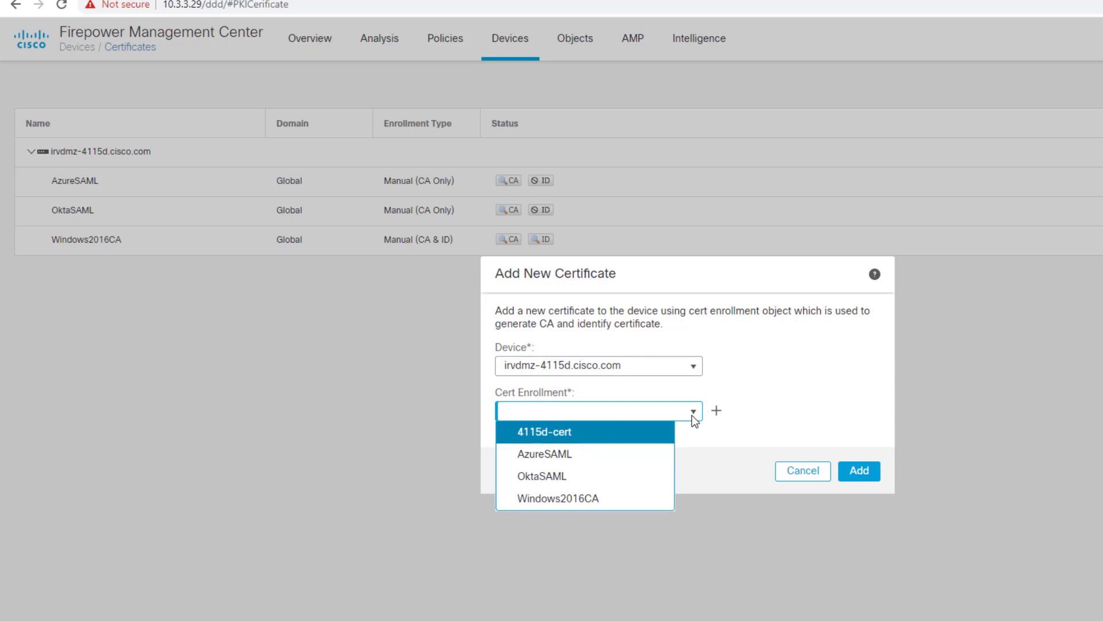
{"action": "left_click", "coordinate": [803, 472]}
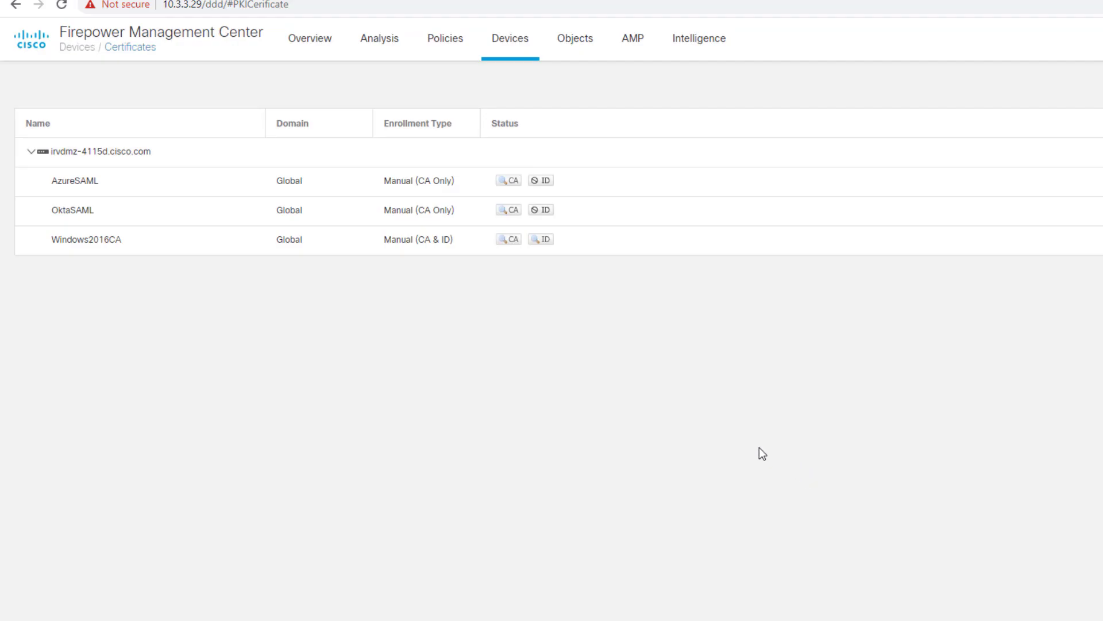
Inspect the Windows2016CA identity certificate's issuing CA and host name irvdmz-4115d, then close it
{"action": "left_click", "coordinate": [548, 246]}
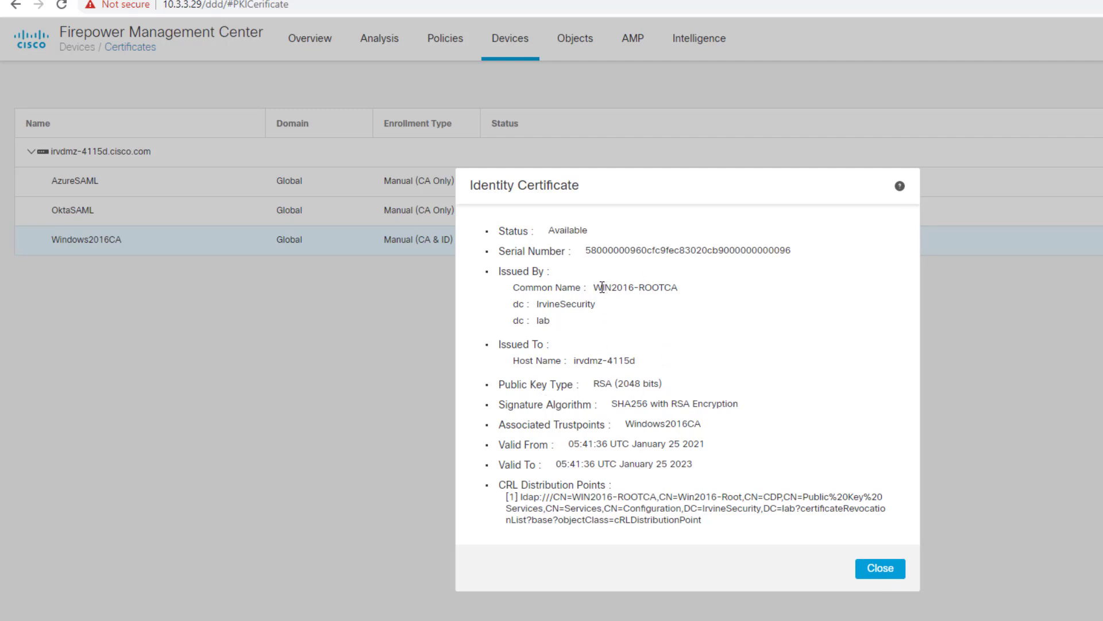
{"action": "left_click_drag", "start_coordinate": [601, 288], "coordinate": [674, 293]}
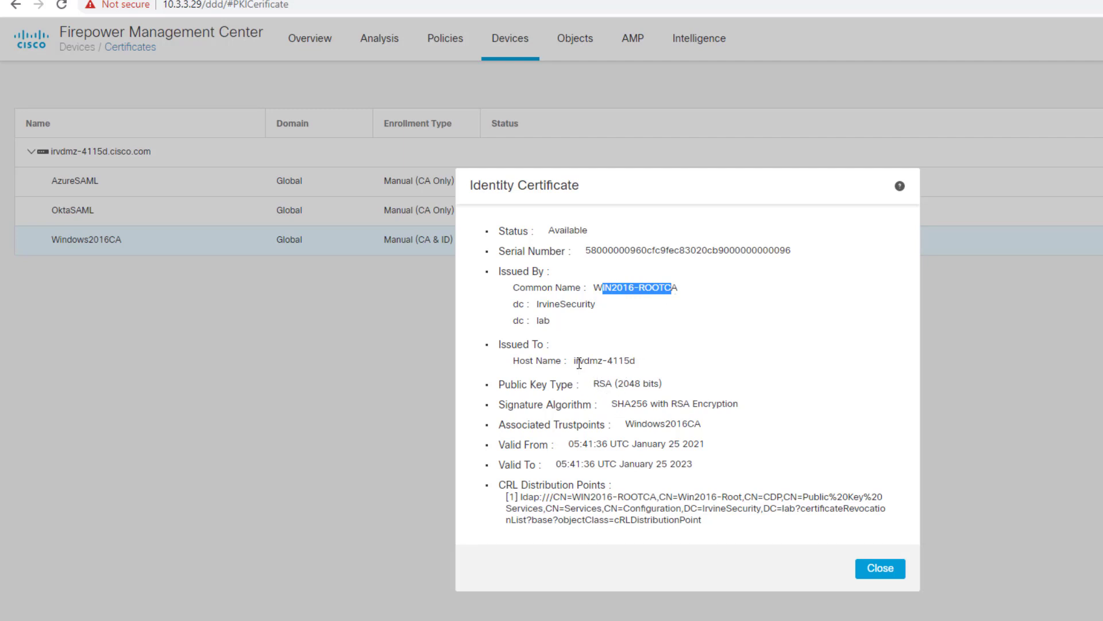
{"action": "left_click_drag", "start_coordinate": [576, 361], "coordinate": [642, 362]}
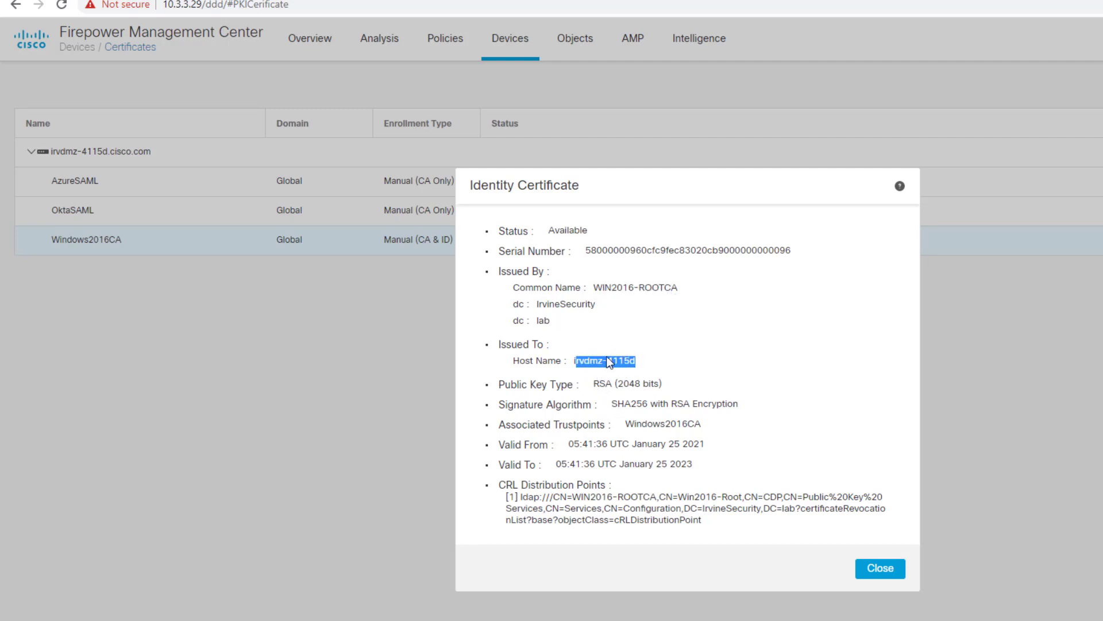
{"action": "left_click", "coordinate": [881, 569]}
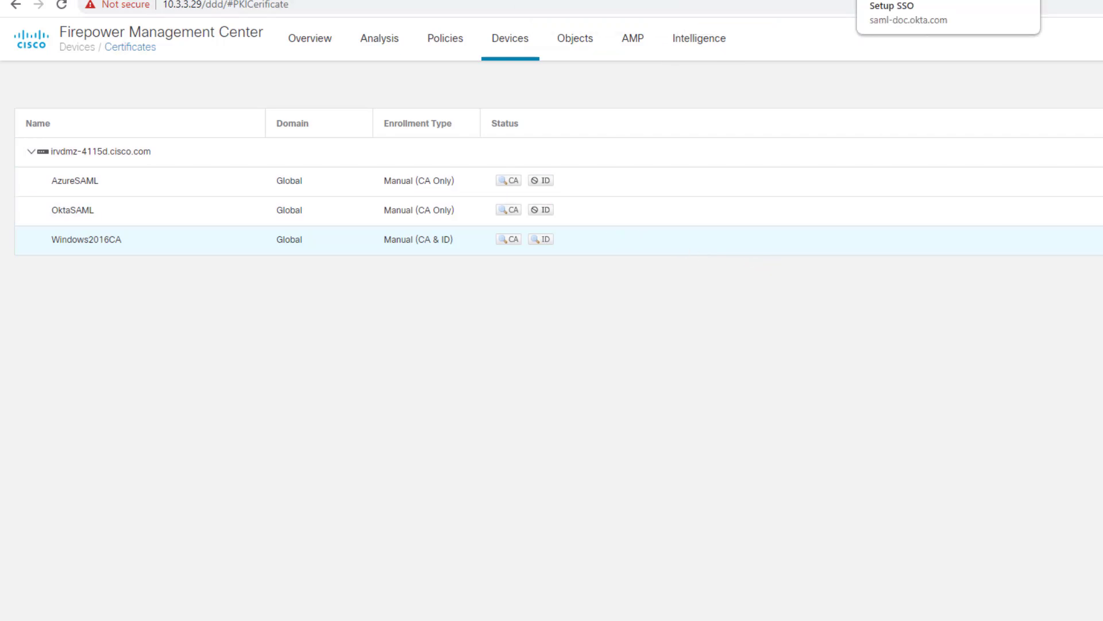
Show the Cisco ASA VPN app's Sign On settings in Okta, down to Advanced Sign-On Settings
{"action": "left_click", "coordinate": [603, 0]}
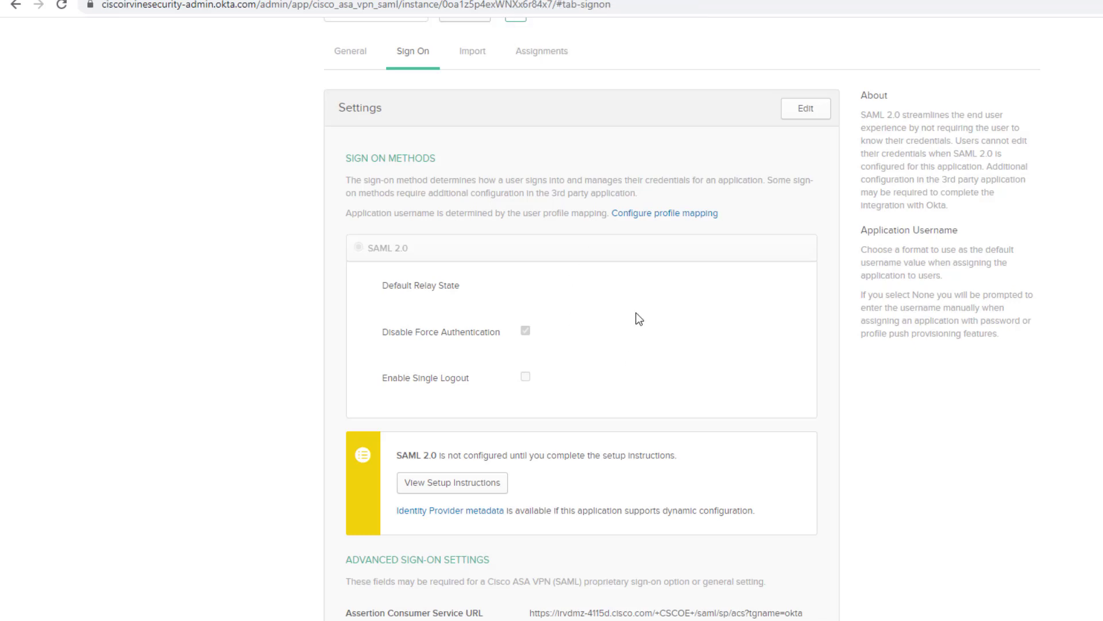
{"action": "scroll", "coordinate": [635, 320], "scroll_direction": "down", "scroll_amount": 2}
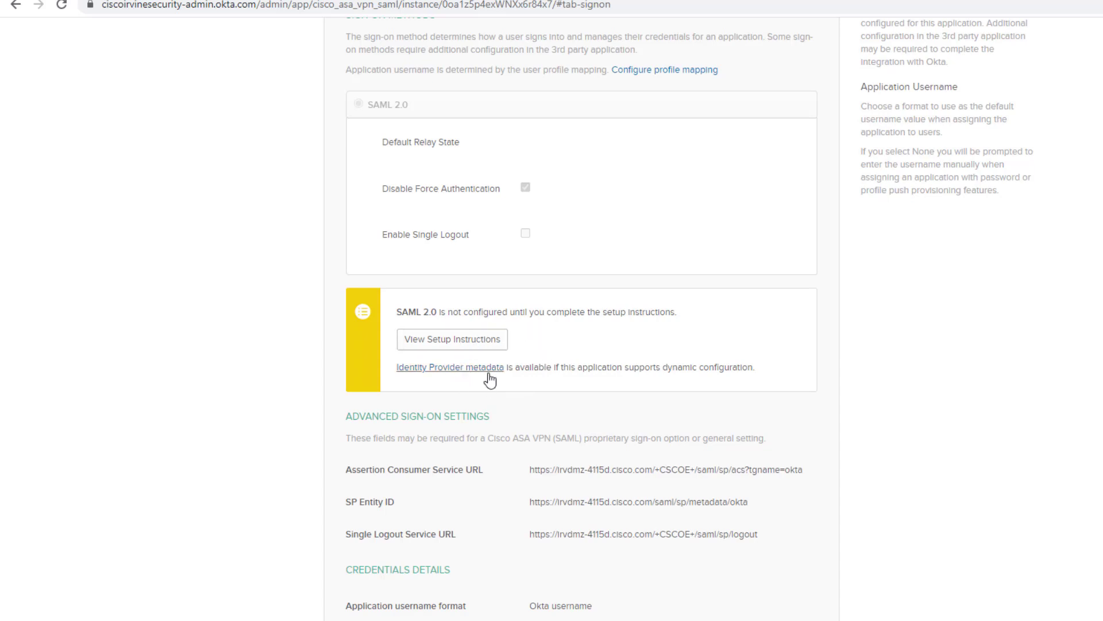
{"action": "scroll", "coordinate": [494, 391], "scroll_direction": "down", "scroll_amount": 1}
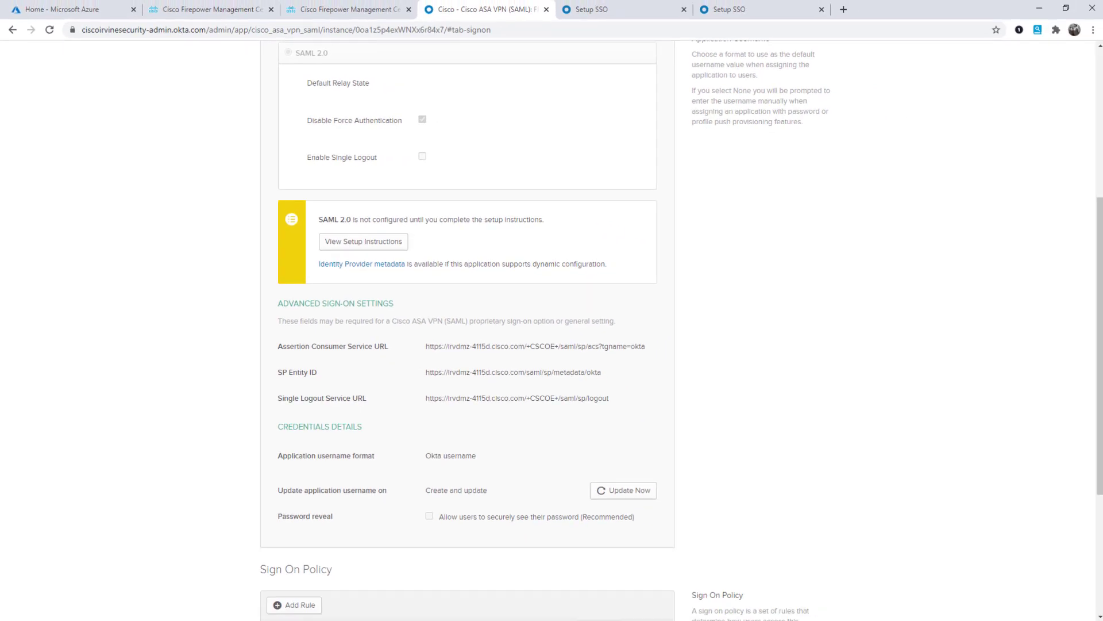
Bring the FTD PuTTY session forward and scroll to the 'show saml metadata okta' output
{"action": "key", "text": "alt+Tab"}
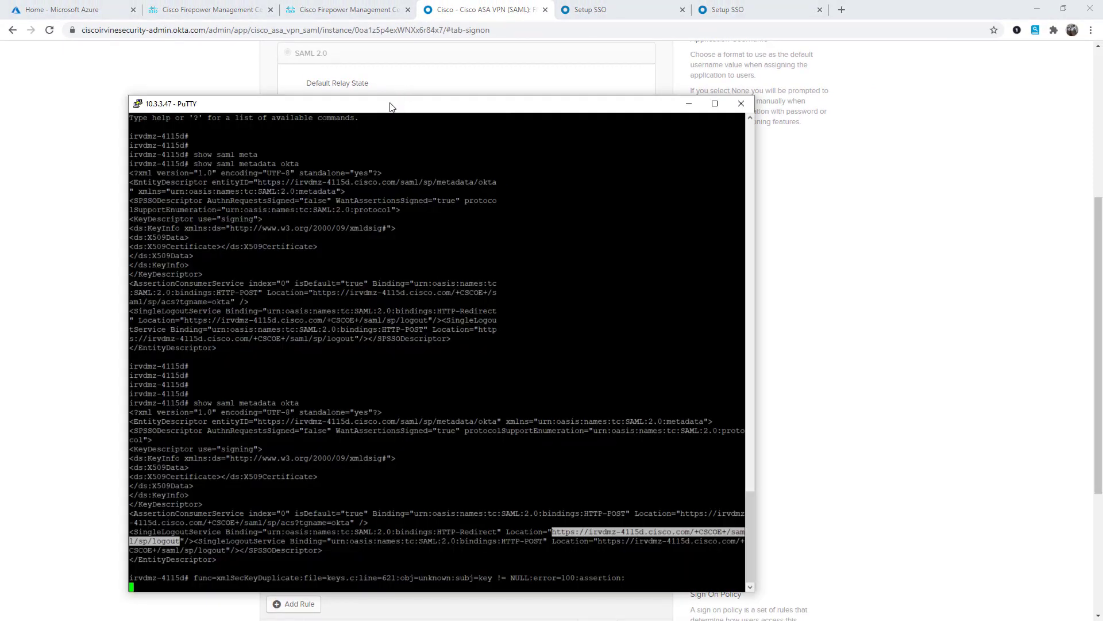
{"action": "left_click_drag", "start_coordinate": [390, 108], "coordinate": [316, 77]}
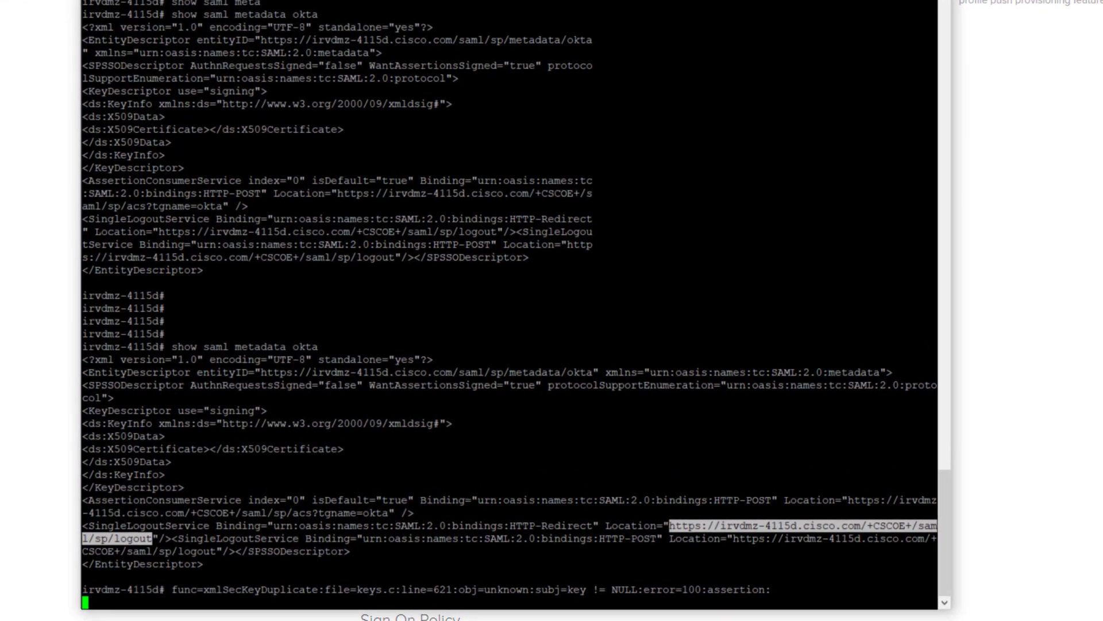
{"action": "left_click_drag", "start_coordinate": [84, 362], "coordinate": [223, 345]}
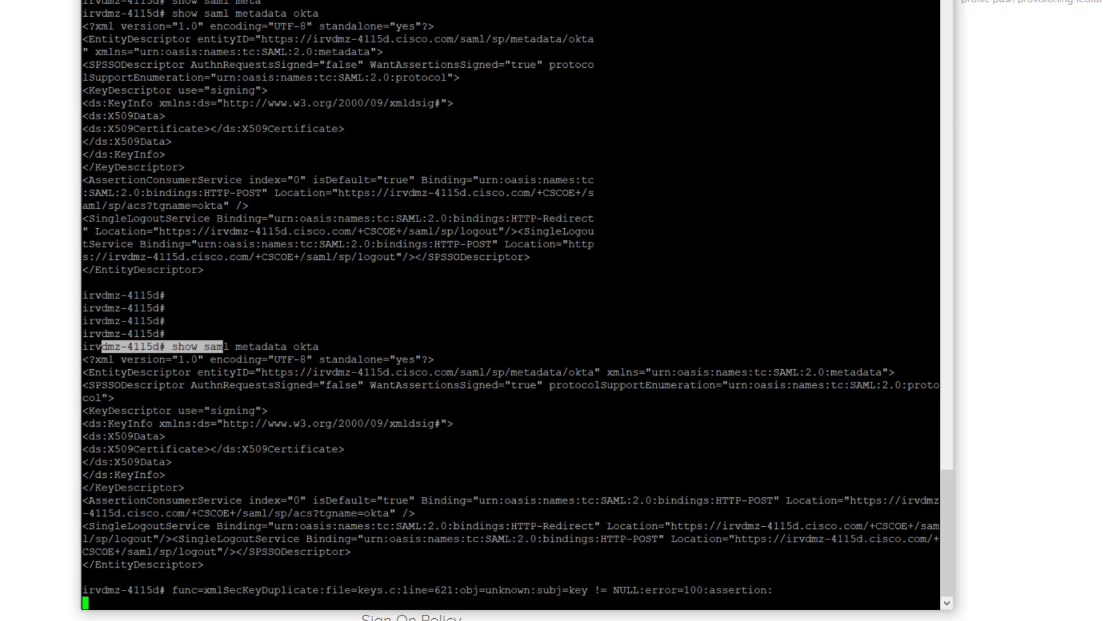
{"action": "scroll", "coordinate": [510, 304], "scroll_direction": "up", "scroll_amount": 15}
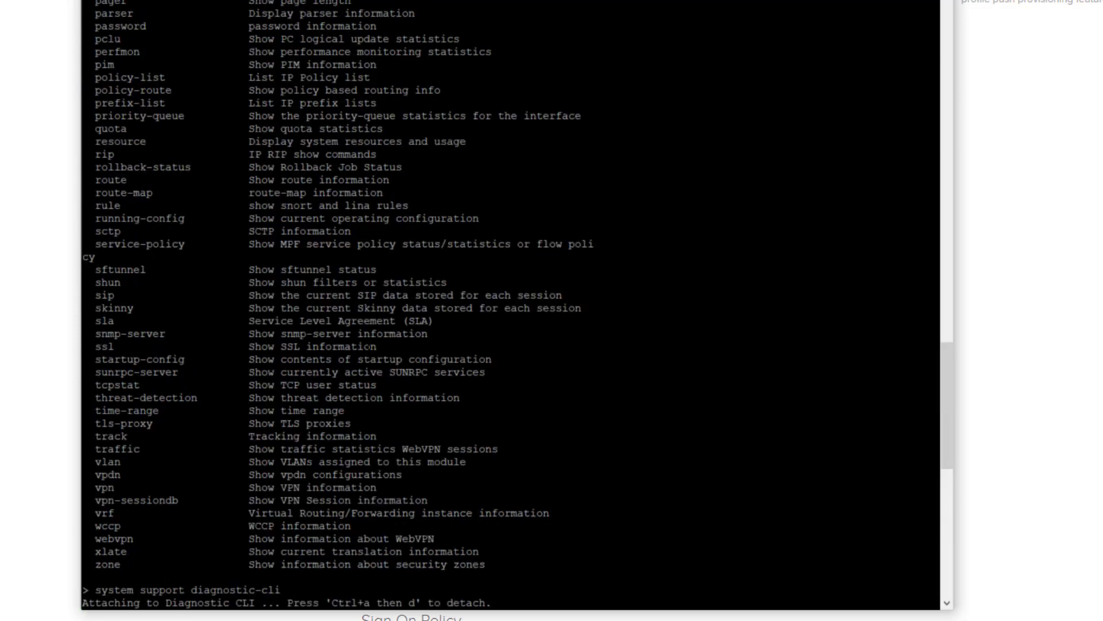
{"action": "scroll", "coordinate": [510, 305], "scroll_direction": "up", "scroll_amount": 20}
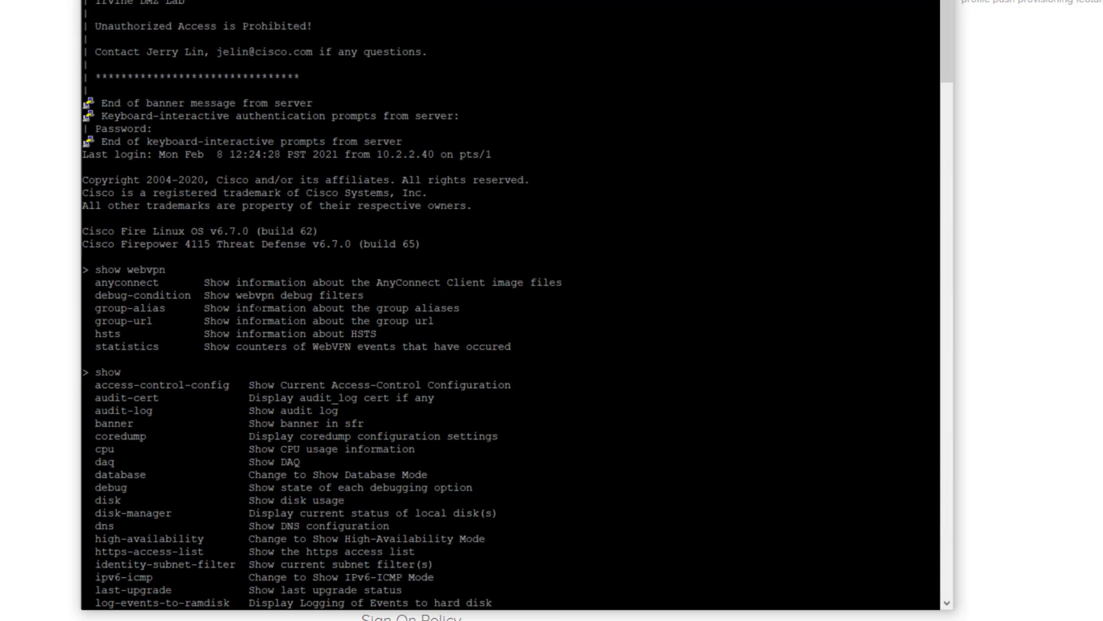
{"action": "scroll", "coordinate": [258, 309], "scroll_direction": "down", "scroll_amount": 9}
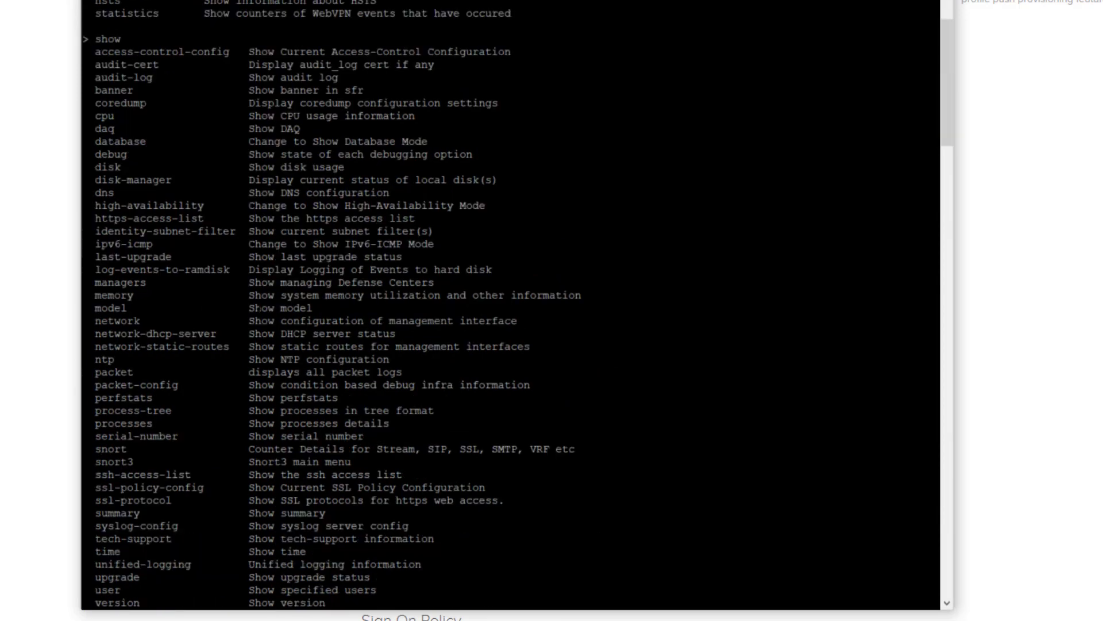
{"action": "scroll", "coordinate": [258, 310], "scroll_direction": "up", "scroll_amount": 9}
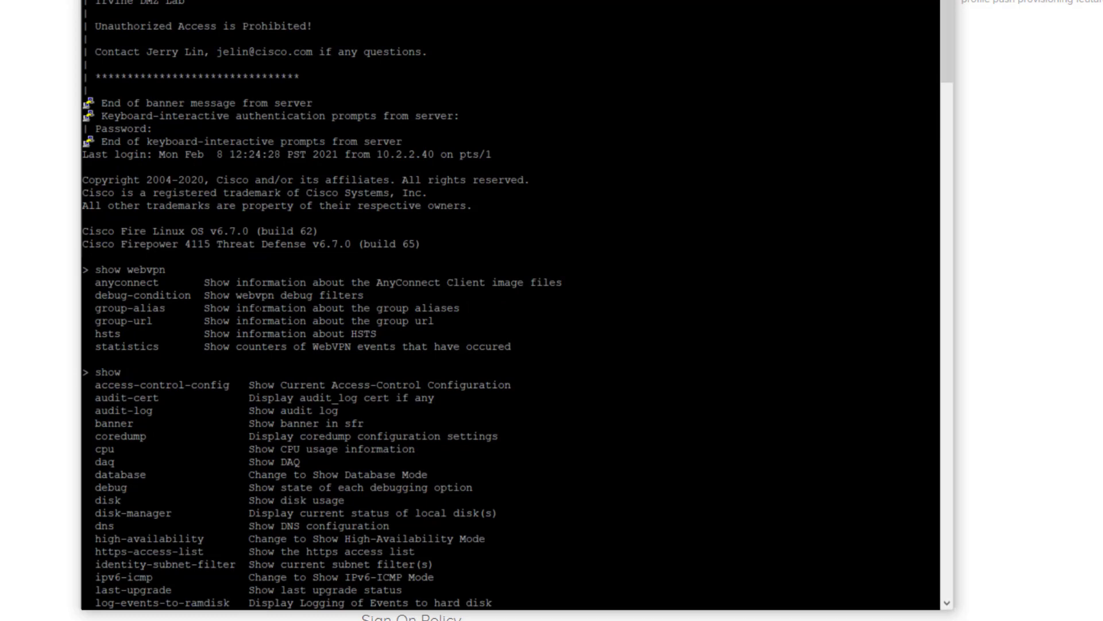
{"action": "scroll", "coordinate": [511, 304], "scroll_direction": "down", "scroll_amount": 20}
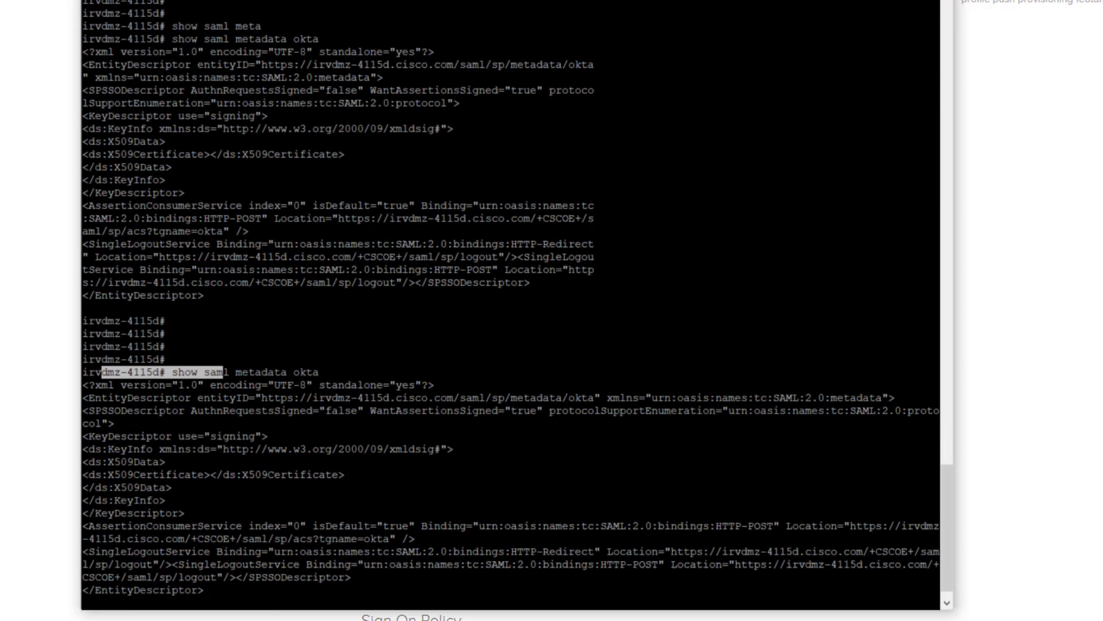
{"action": "scroll", "coordinate": [511, 304], "scroll_direction": "up", "scroll_amount": 20}
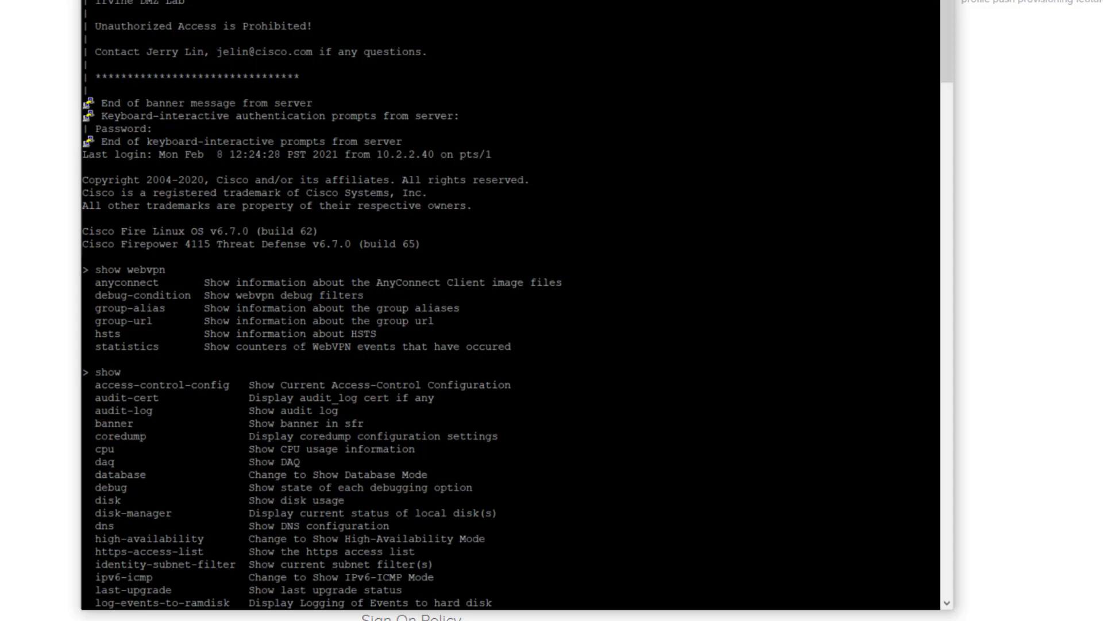
{"action": "scroll", "coordinate": [510, 305], "scroll_direction": "down", "scroll_amount": 20}
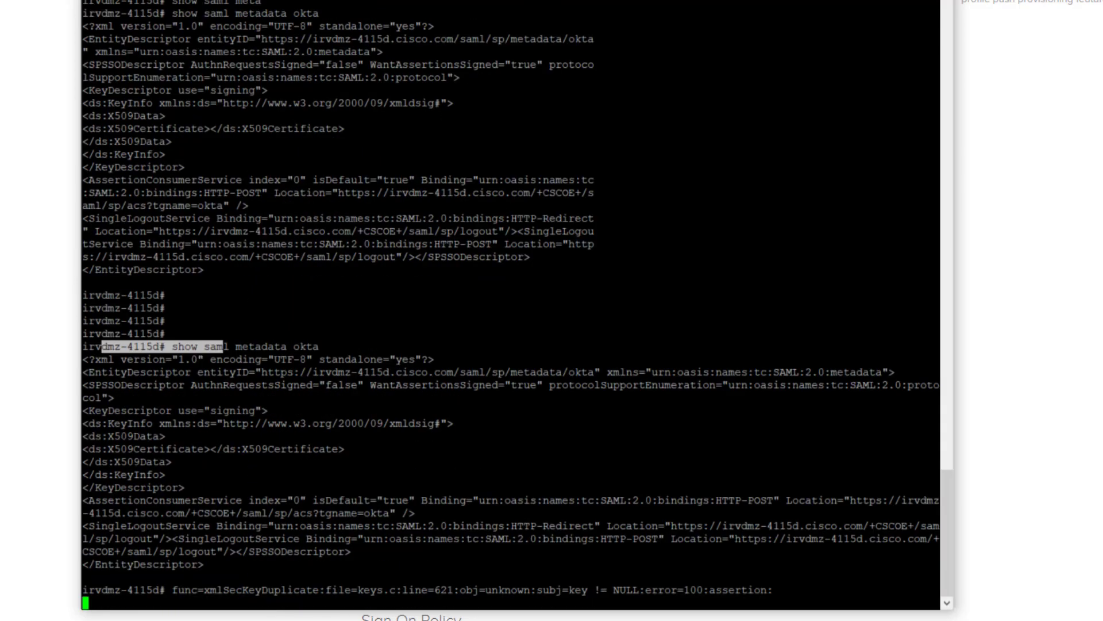
{"action": "scroll", "coordinate": [510, 304], "scroll_direction": "up", "scroll_amount": 9}
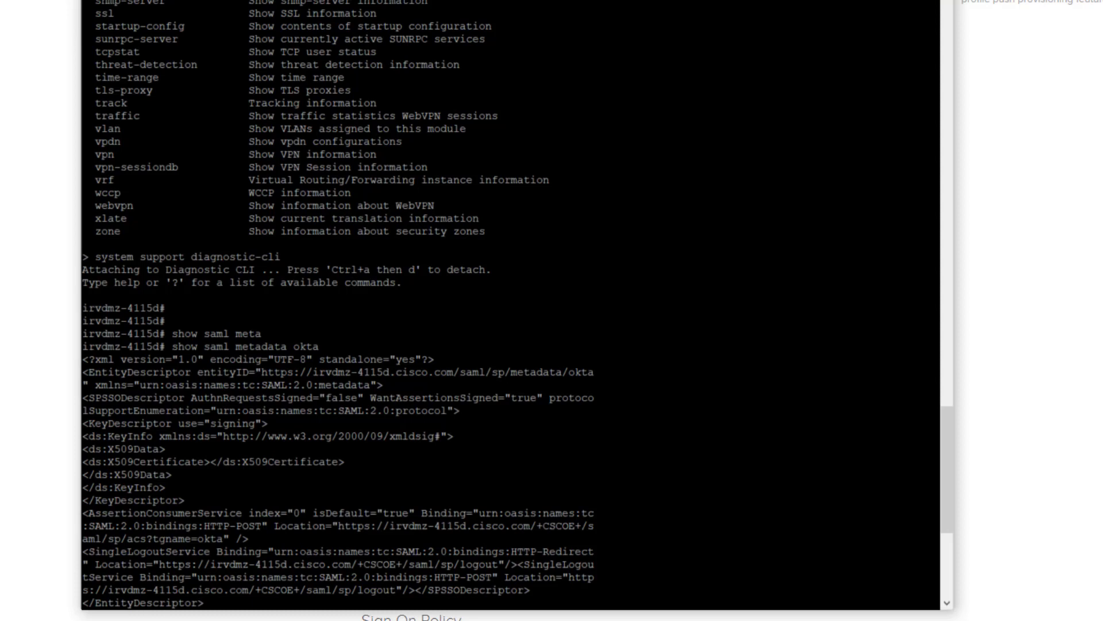
Highlight 'system support diagnostic-cli', 'show saml metadata okta', and the metadata's entityID URL
{"action": "left_click_drag", "start_coordinate": [108, 257], "coordinate": [286, 258]}
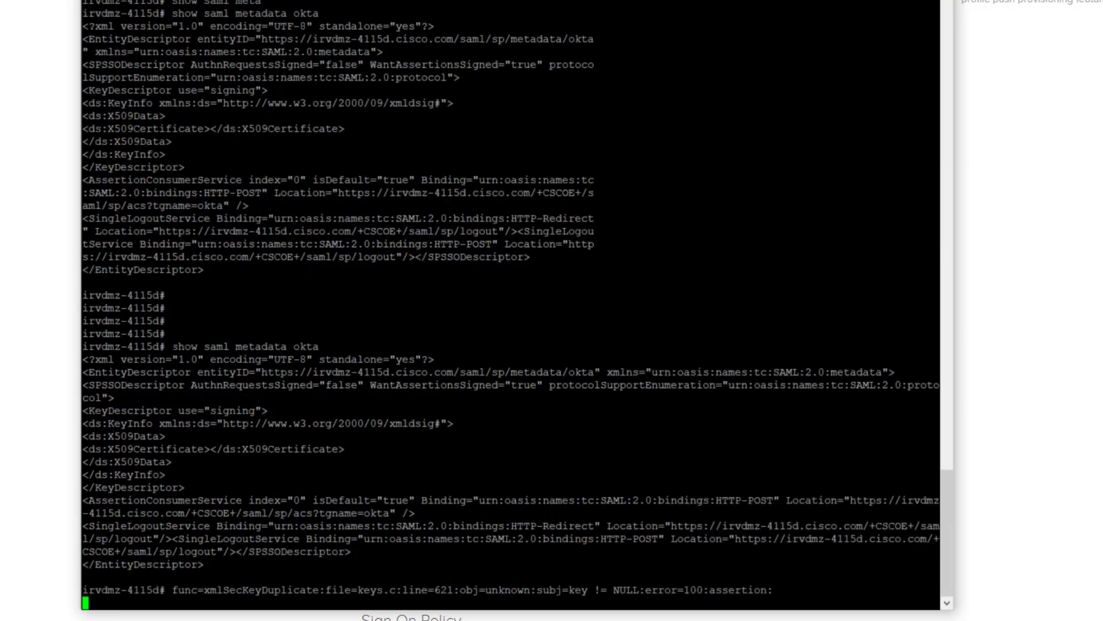
{"action": "left_click_drag", "start_coordinate": [172, 346], "coordinate": [326, 345]}
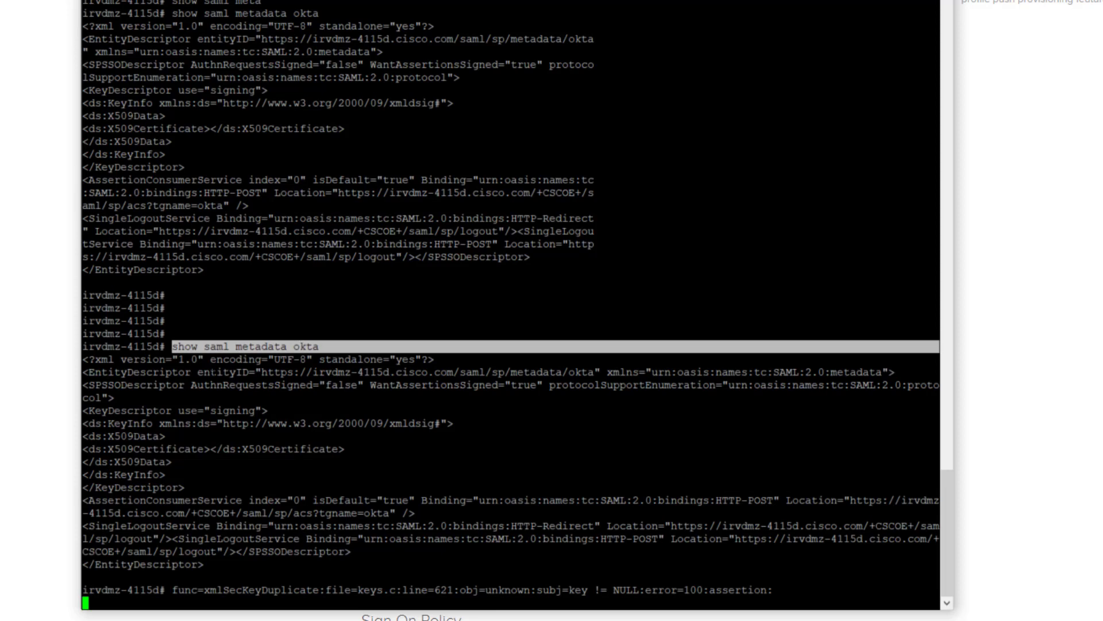
{"action": "left_click_drag", "start_coordinate": [198, 372], "coordinate": [597, 372]}
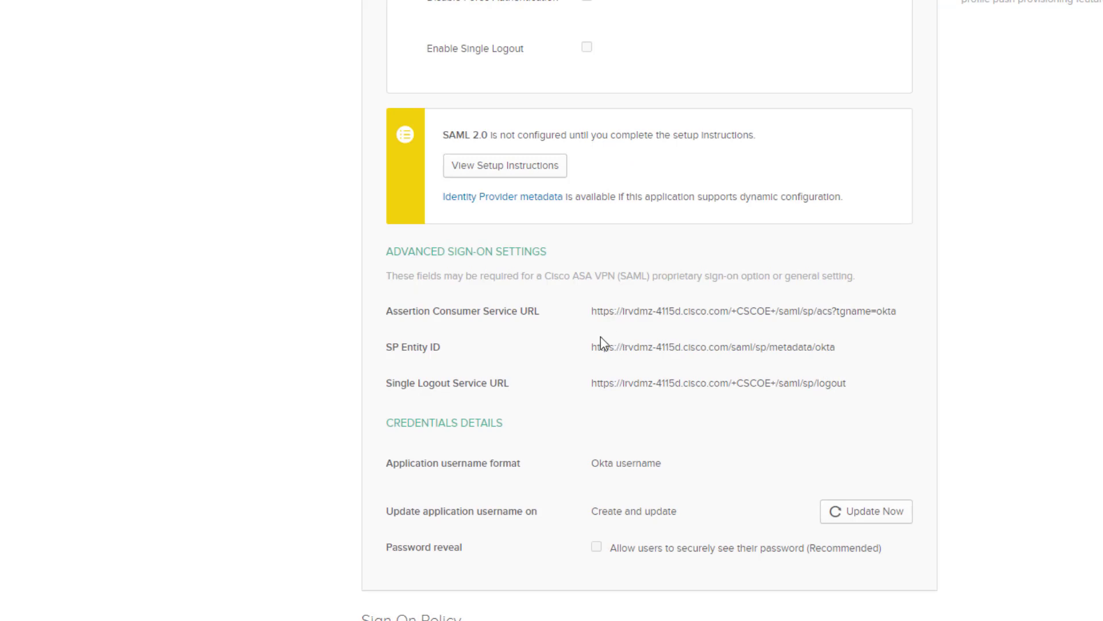
{"action": "left_click_drag", "start_coordinate": [597, 348], "coordinate": [719, 349]}
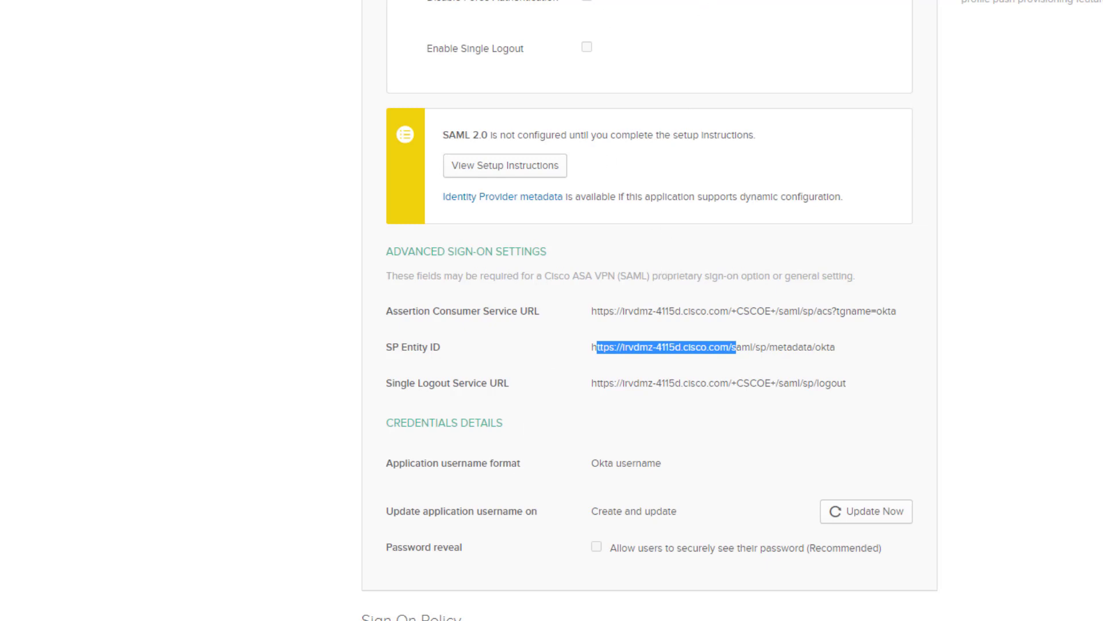
{"action": "key", "text": "alt+Tab"}
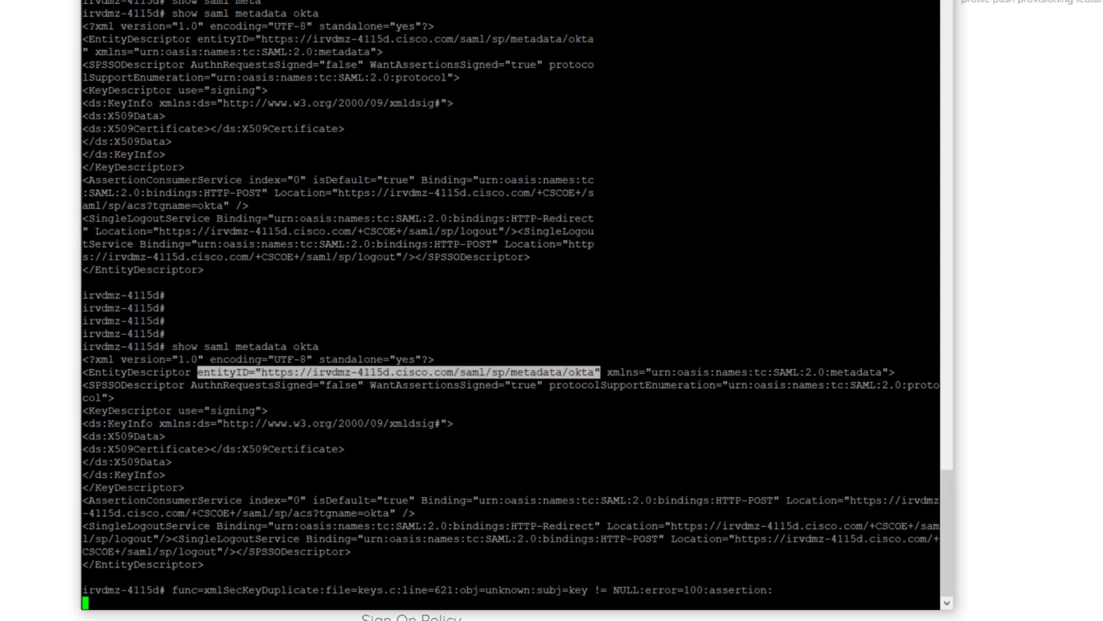
{"action": "left_click_drag", "start_coordinate": [851, 500], "coordinate": [563, 514]}
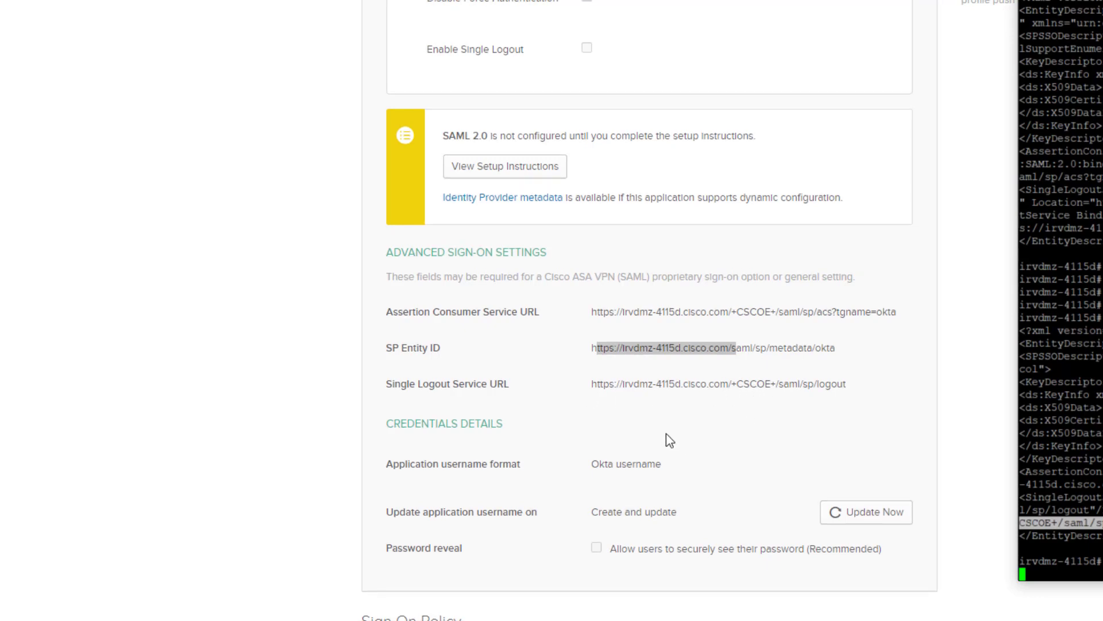
Bring up the Assignments list of users for the FP4115 FTD 6.7 VPN (SAML) Okta app
{"action": "scroll", "coordinate": [667, 433], "scroll_direction": "up", "scroll_amount": 3}
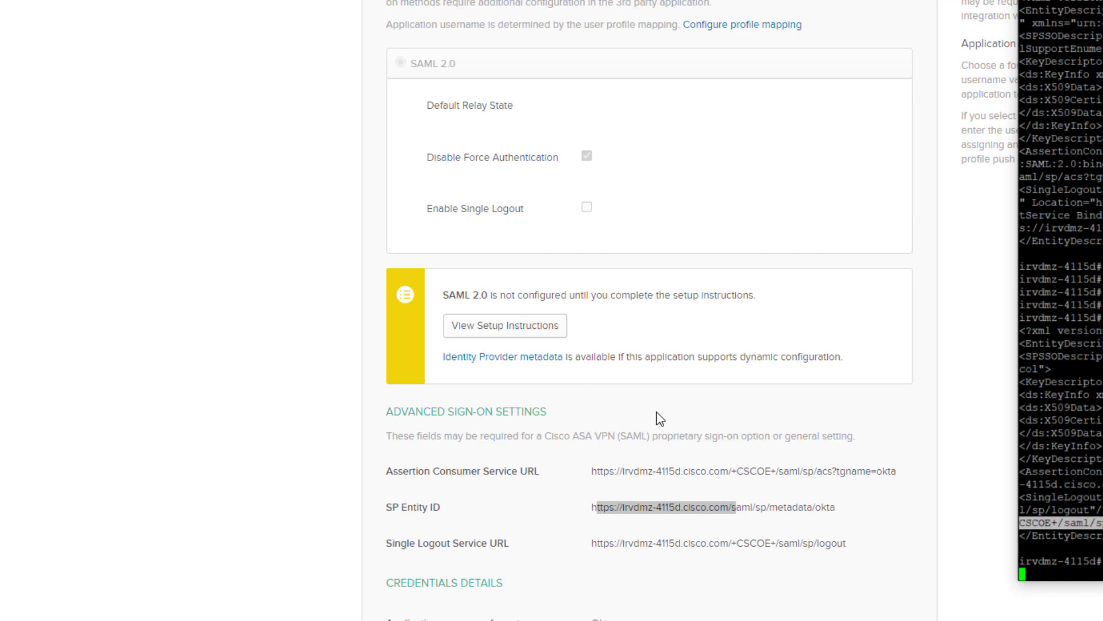
{"action": "scroll", "coordinate": [660, 423], "scroll_direction": "up", "scroll_amount": 3}
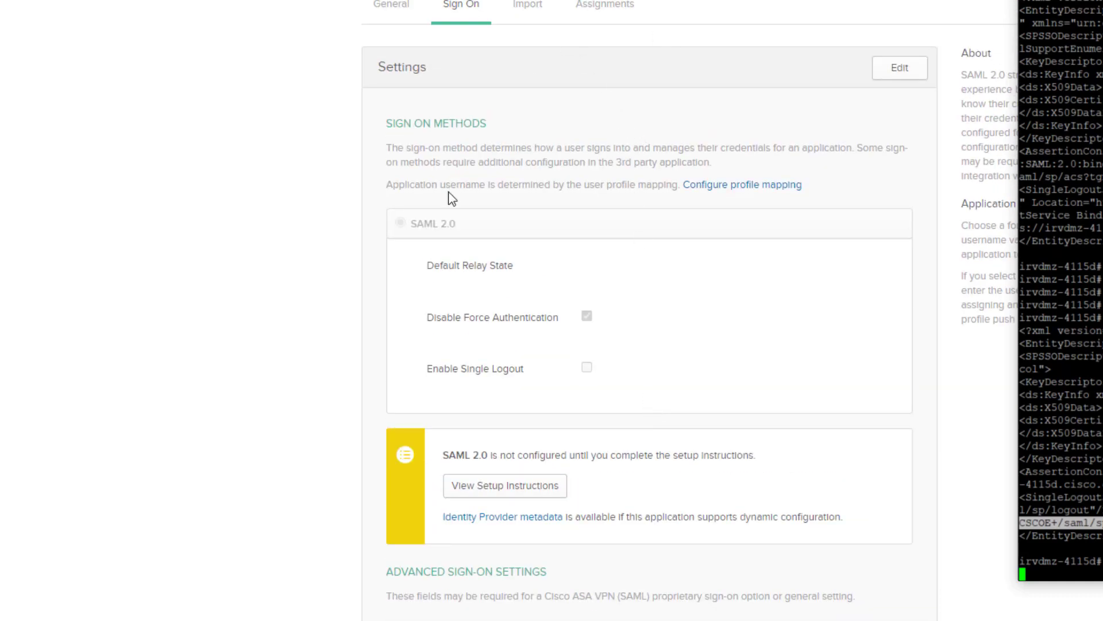
{"action": "left_click", "coordinate": [610, 7]}
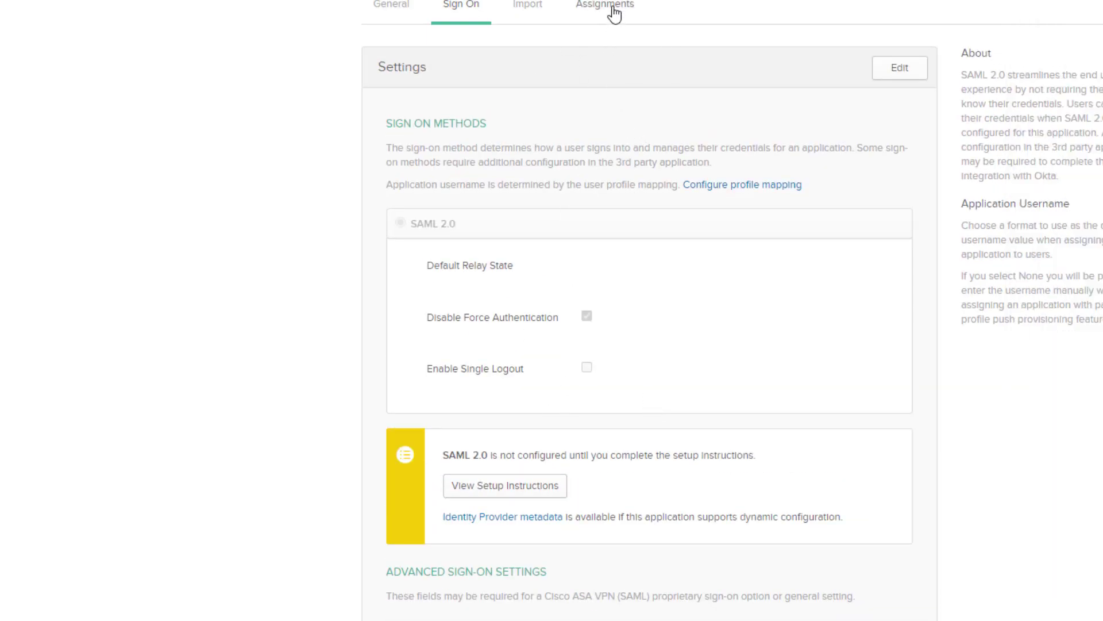